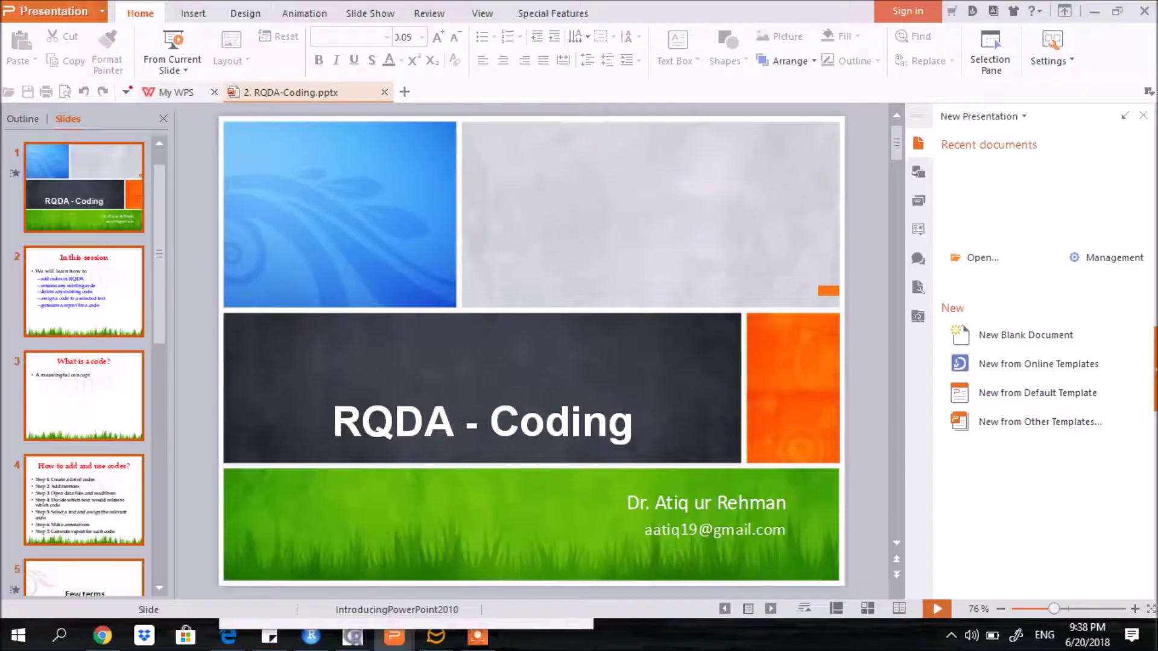
- Bring the RQDA window forward and browse the FBposts Project, Files and Codes pages
left_click(355, 632)
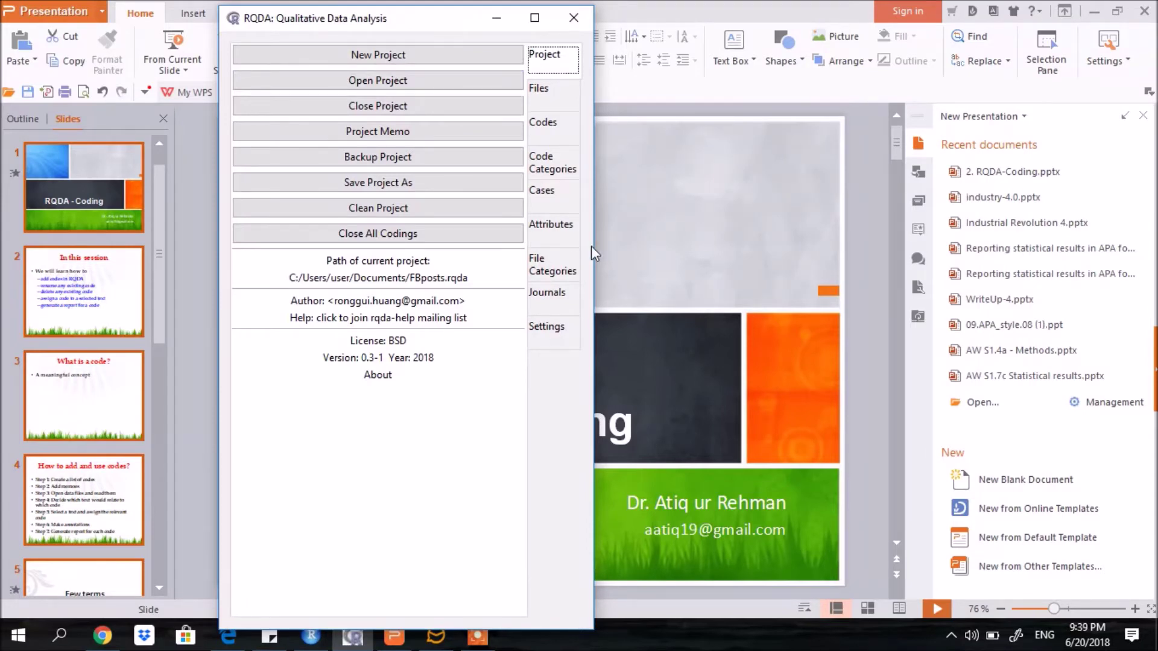
left_click(548, 95)
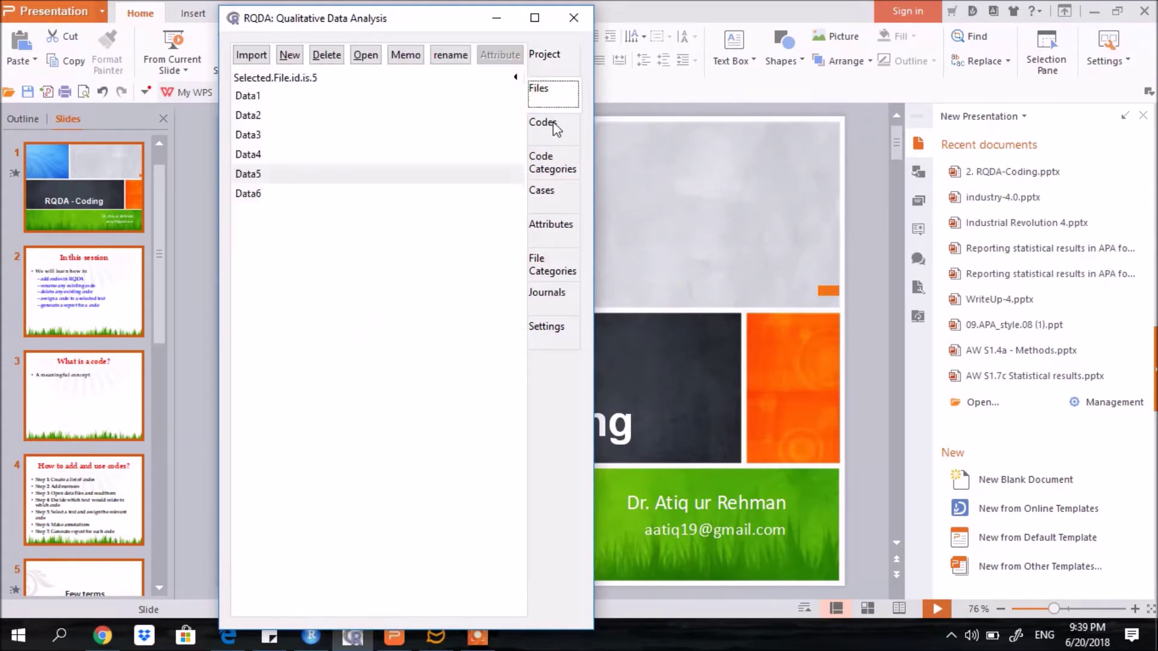
left_click(552, 127)
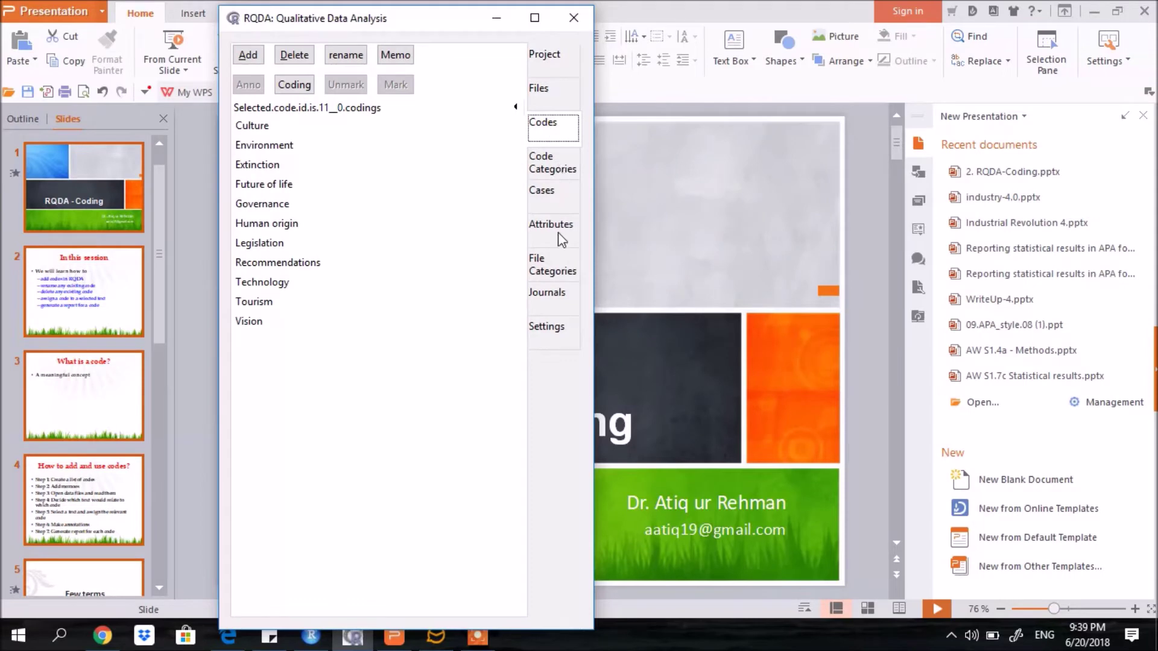
left_click(548, 59)
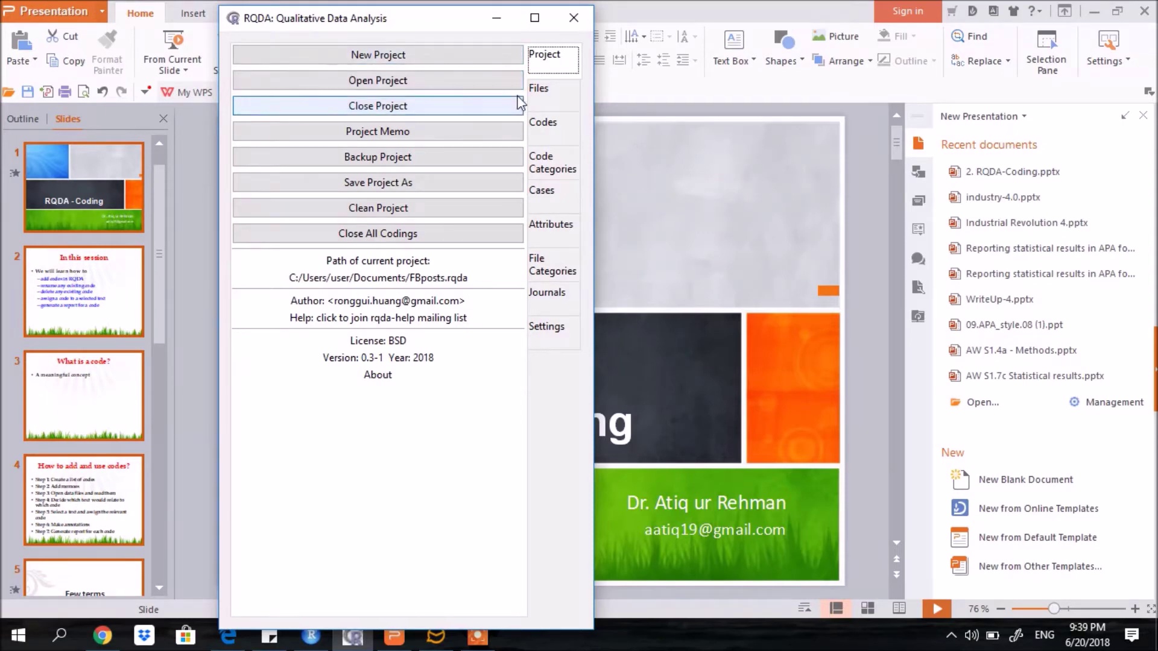
left_click(551, 91)
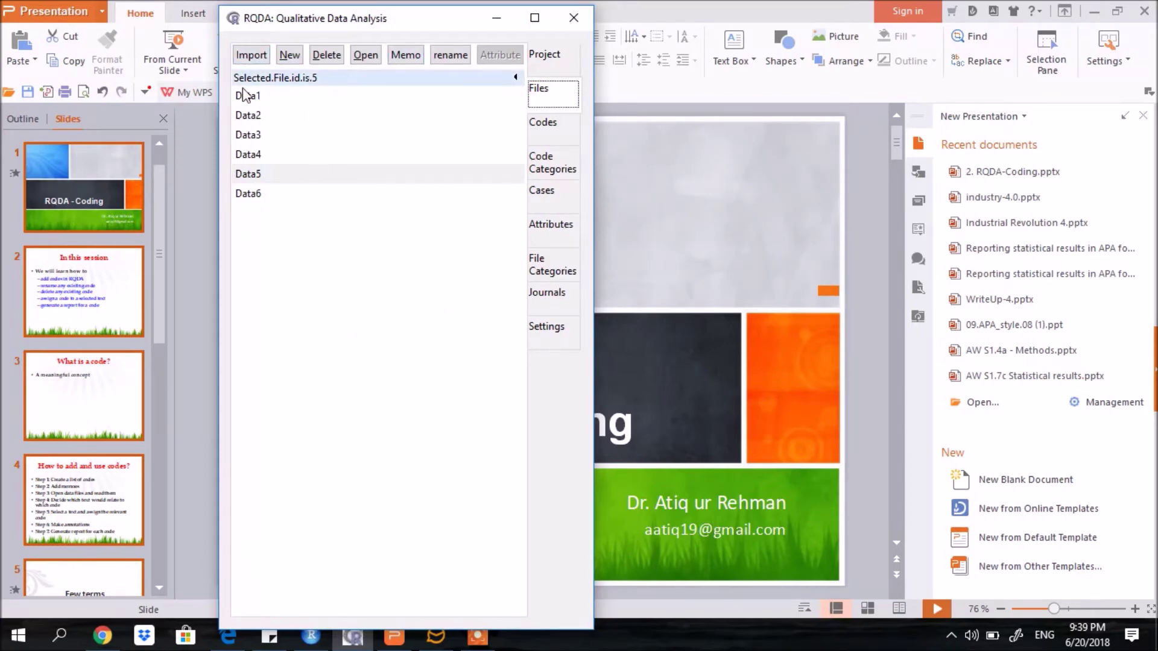
left_click(549, 60)
left_click(549, 91)
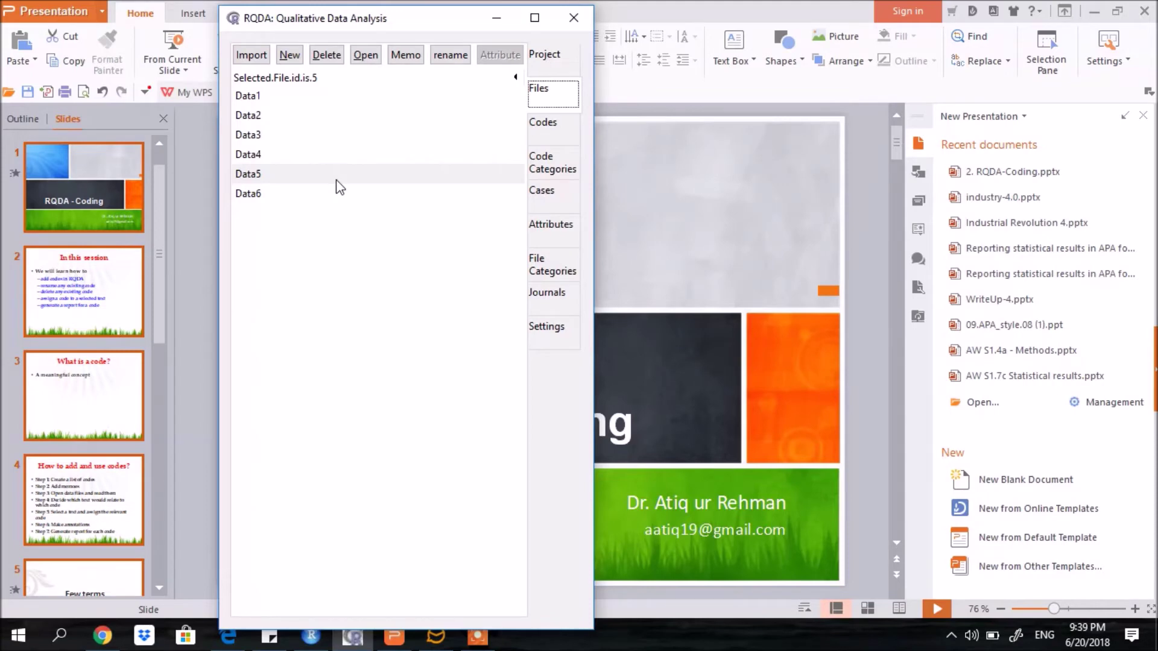
left_click(548, 128)
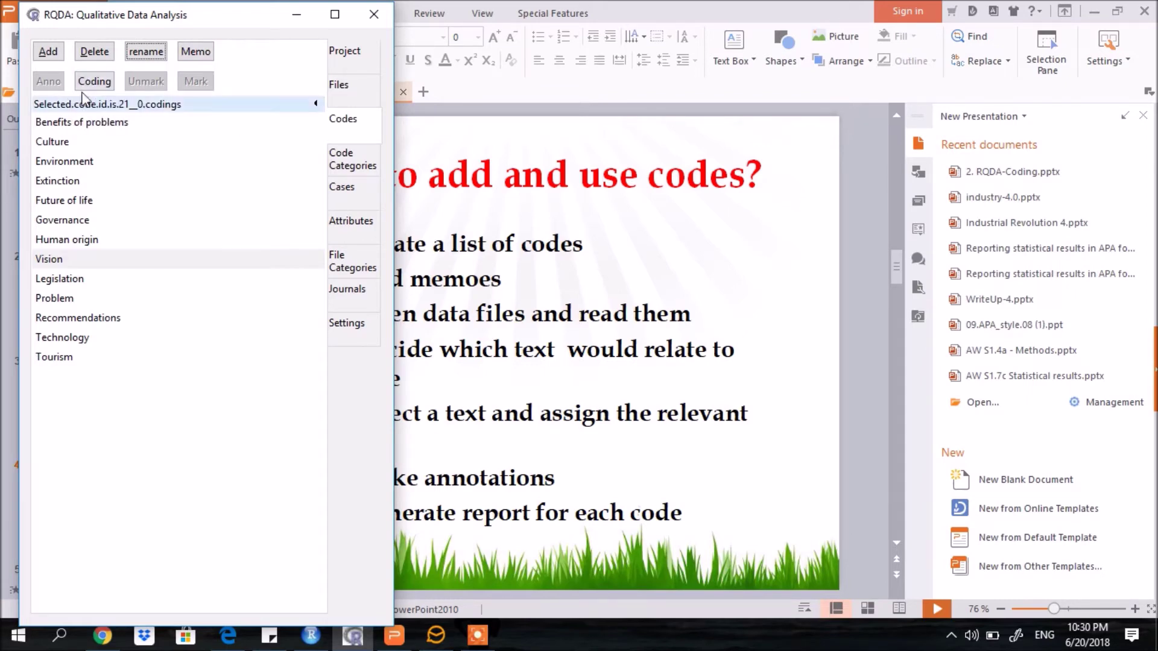
- Press Coding to list the codes from Benefits of problems through Tourism
left_click(96, 85)
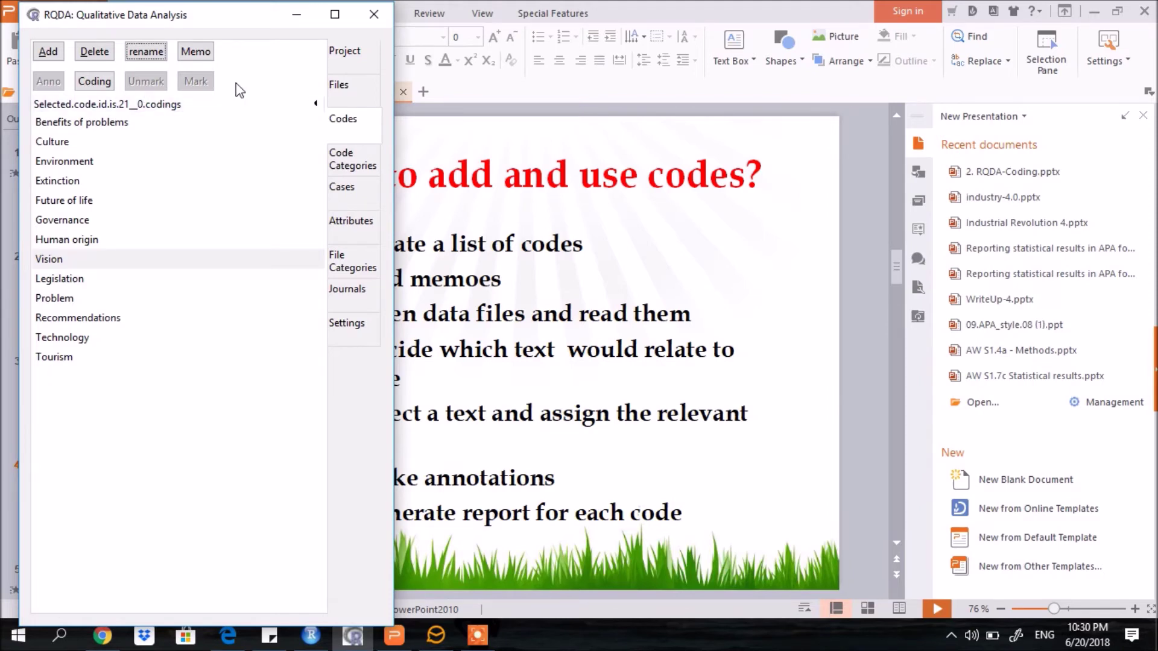
- Open Data4 and select its sentence about launching the project, next to the code list
left_click(342, 88)
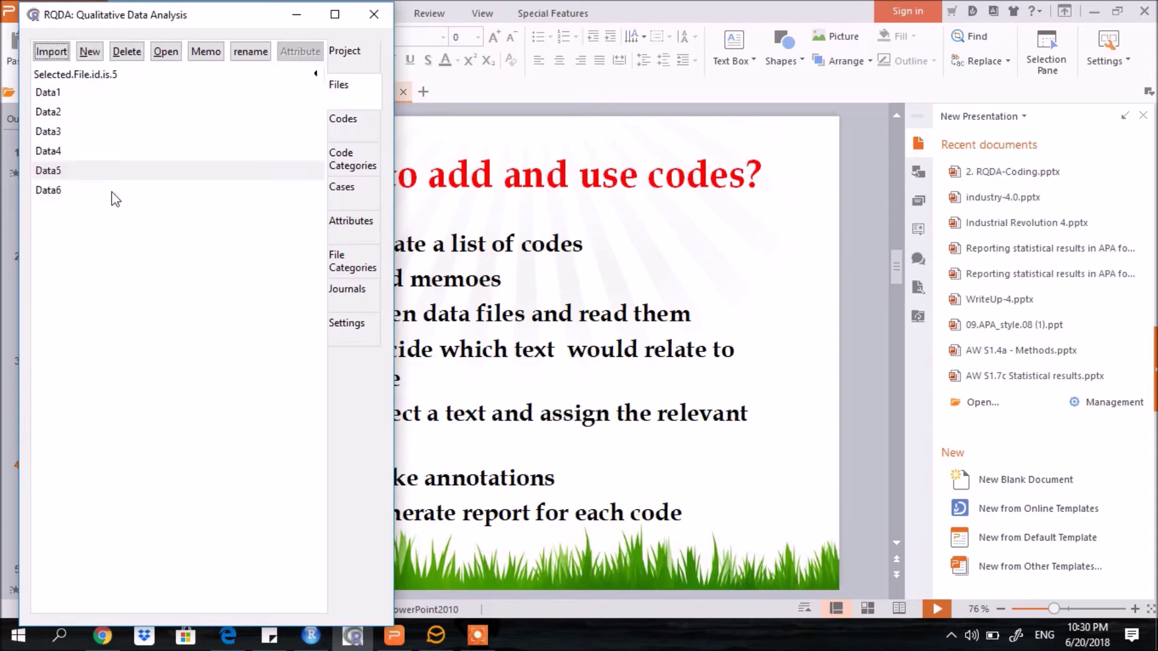
left_click(74, 151)
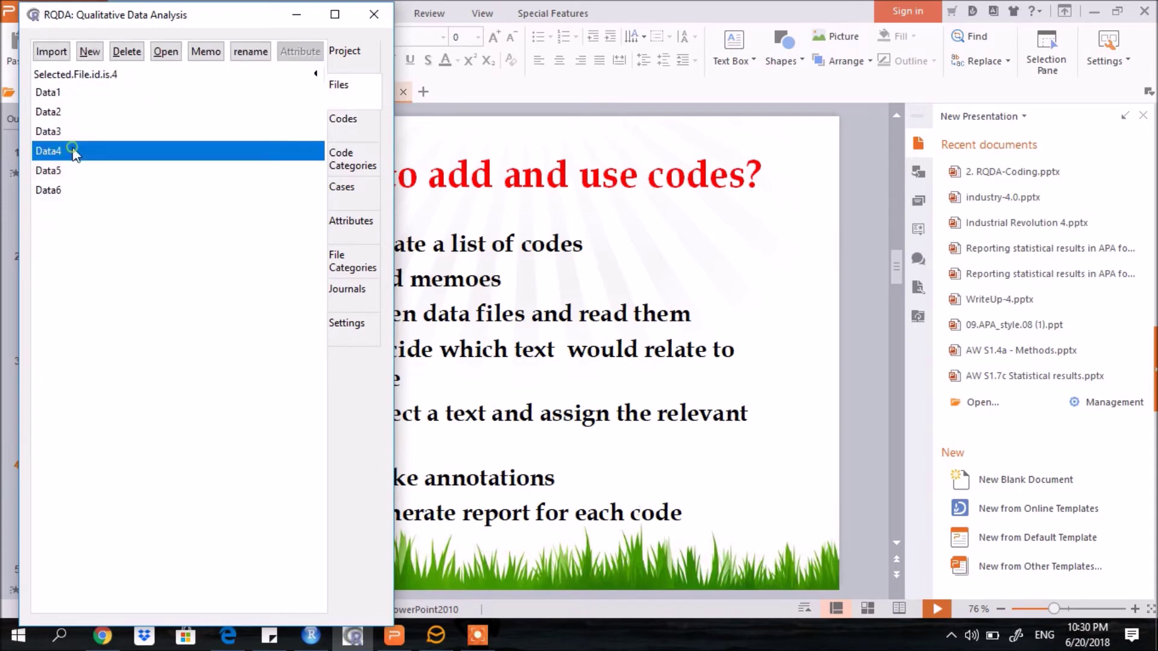
double_click(74, 151)
left_click(669, 124)
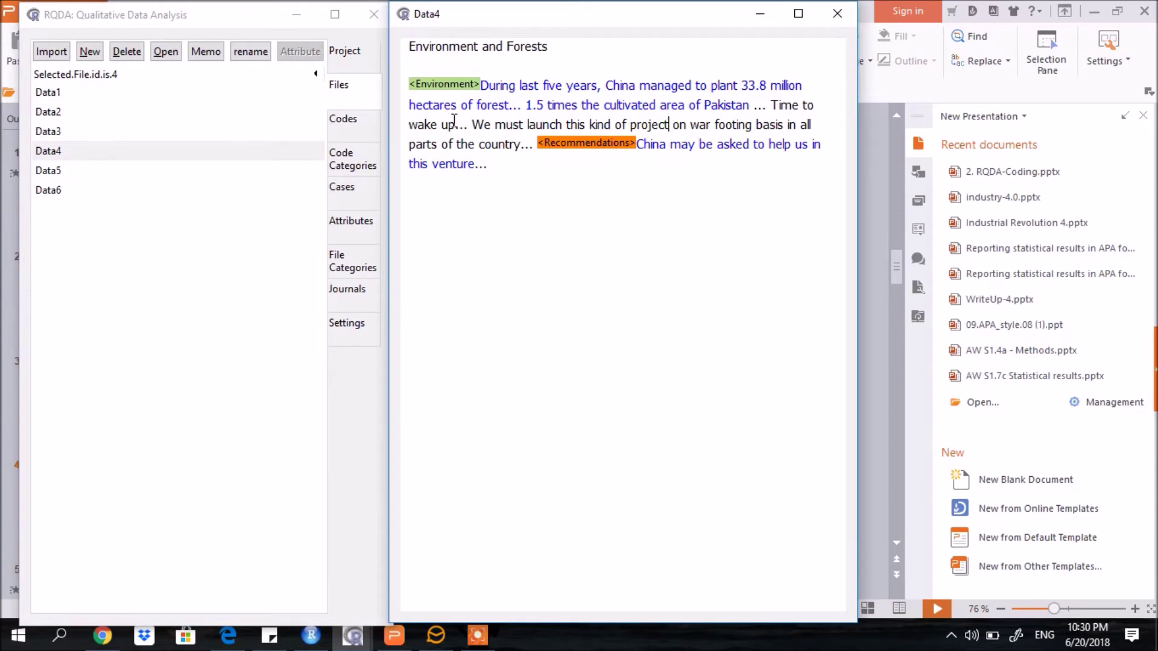
left_click_drag(485, 125, 821, 122)
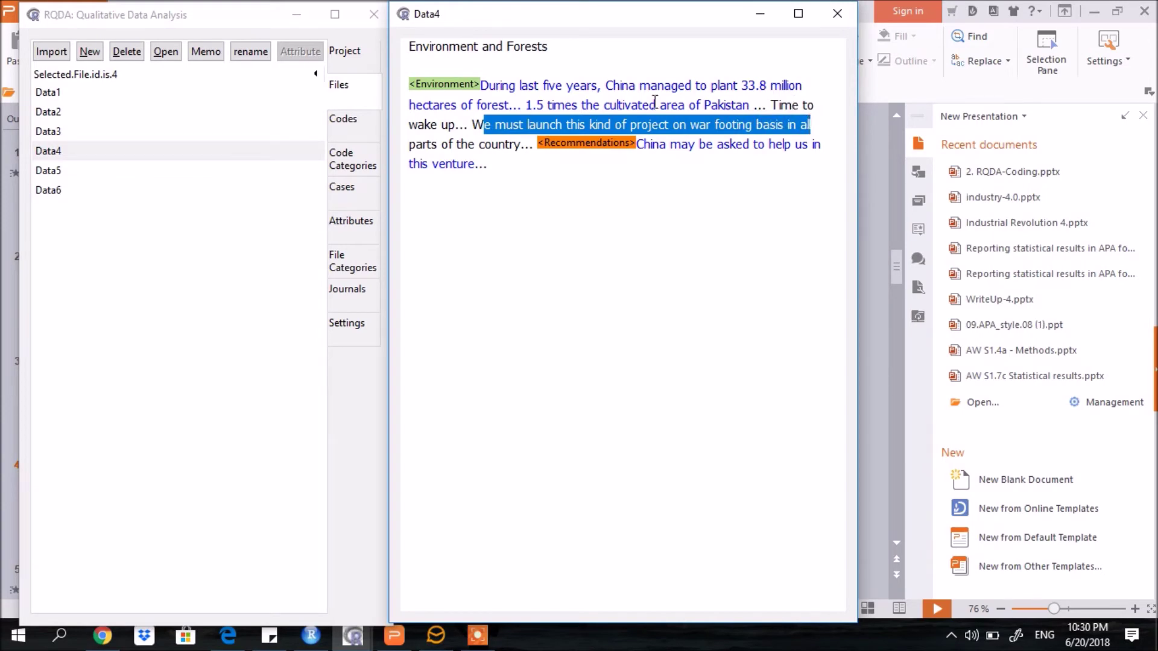
left_click(342, 124)
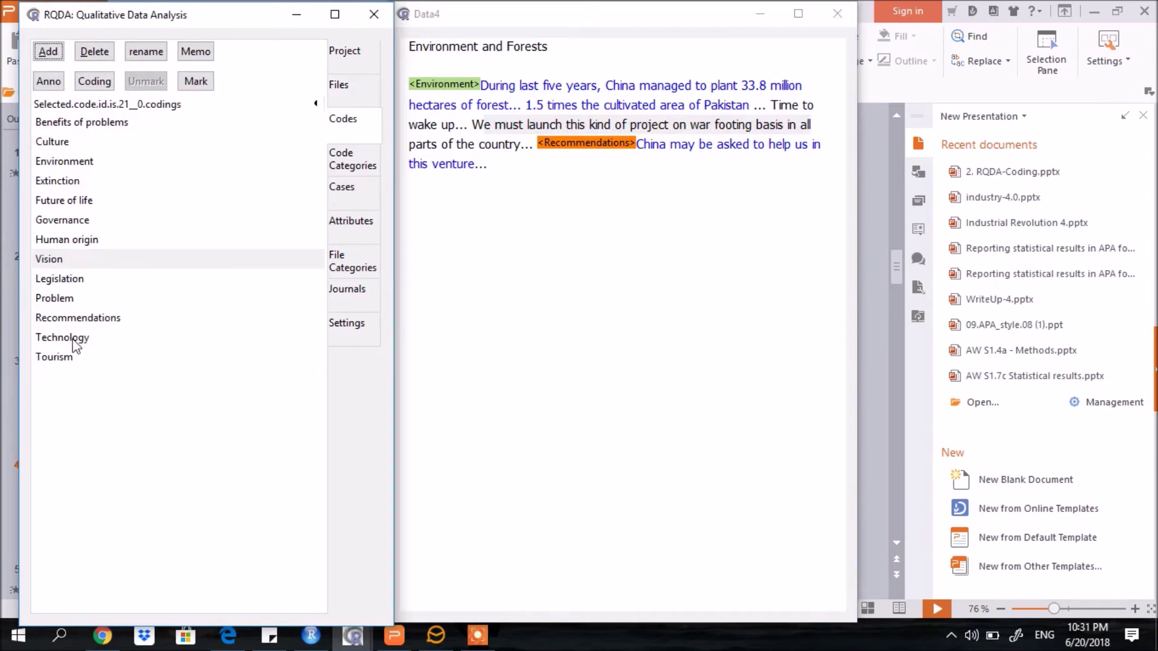
- Add a code named War, which now appears after Tourism in the list
left_click(49, 54)
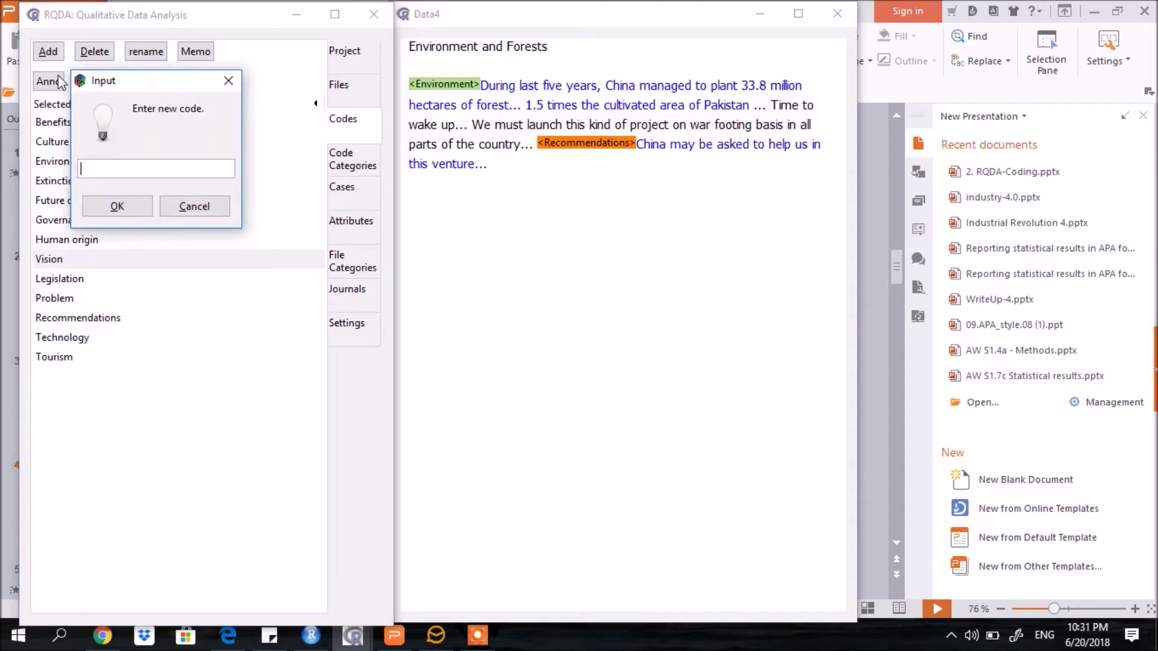
type("War")
left_click(117, 207)
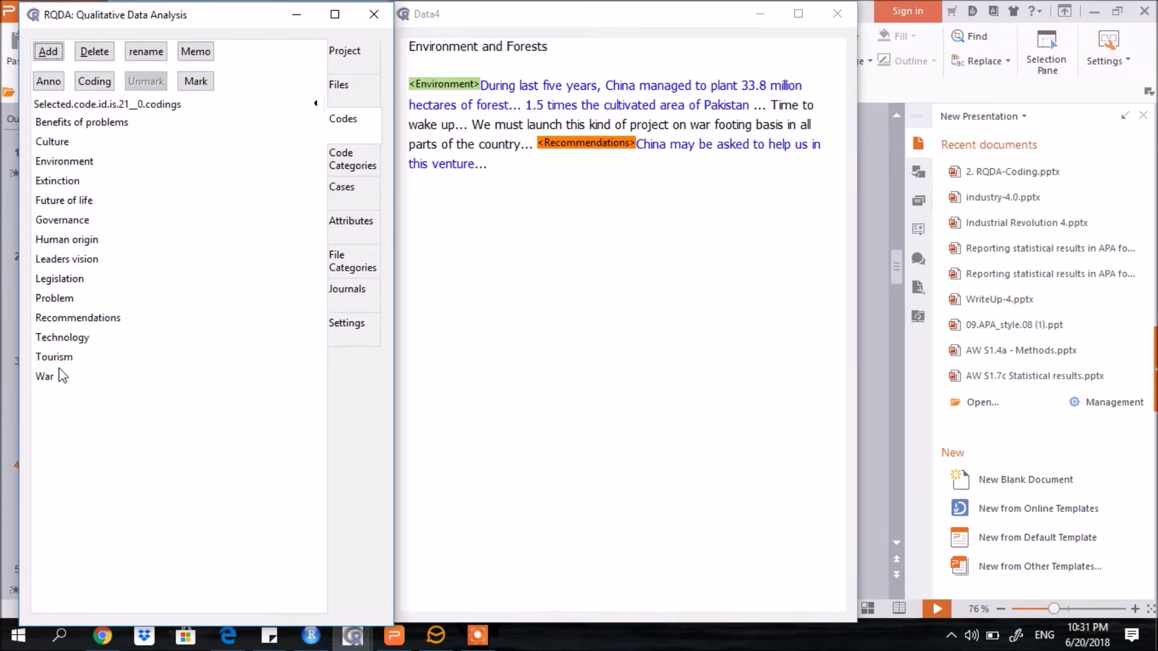
left_click(508, 122)
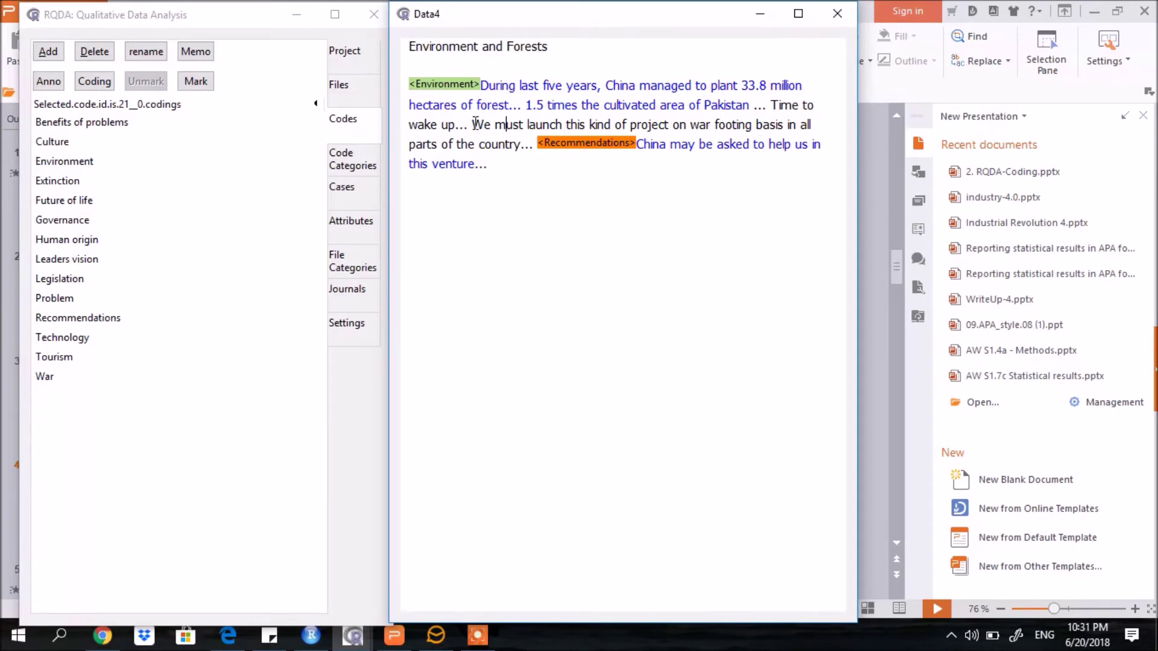
- Mark the Data4 passage ending 'all parts of the country' with the War code
left_click_drag(473, 124, 520, 144)
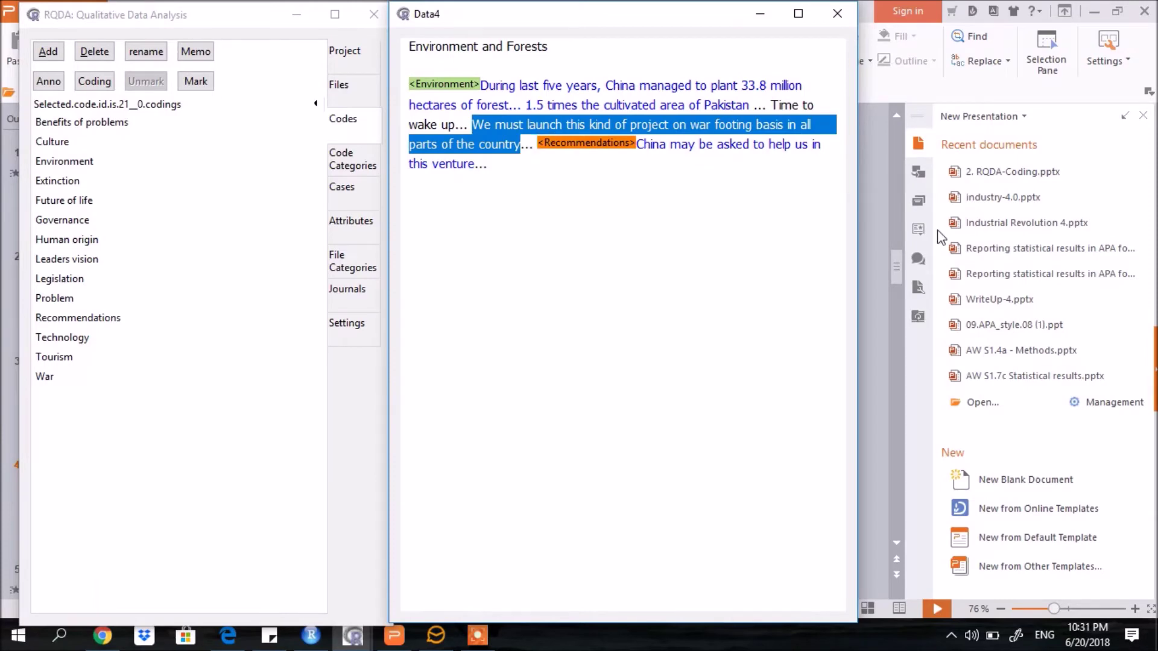
left_click(108, 372)
left_click(195, 81)
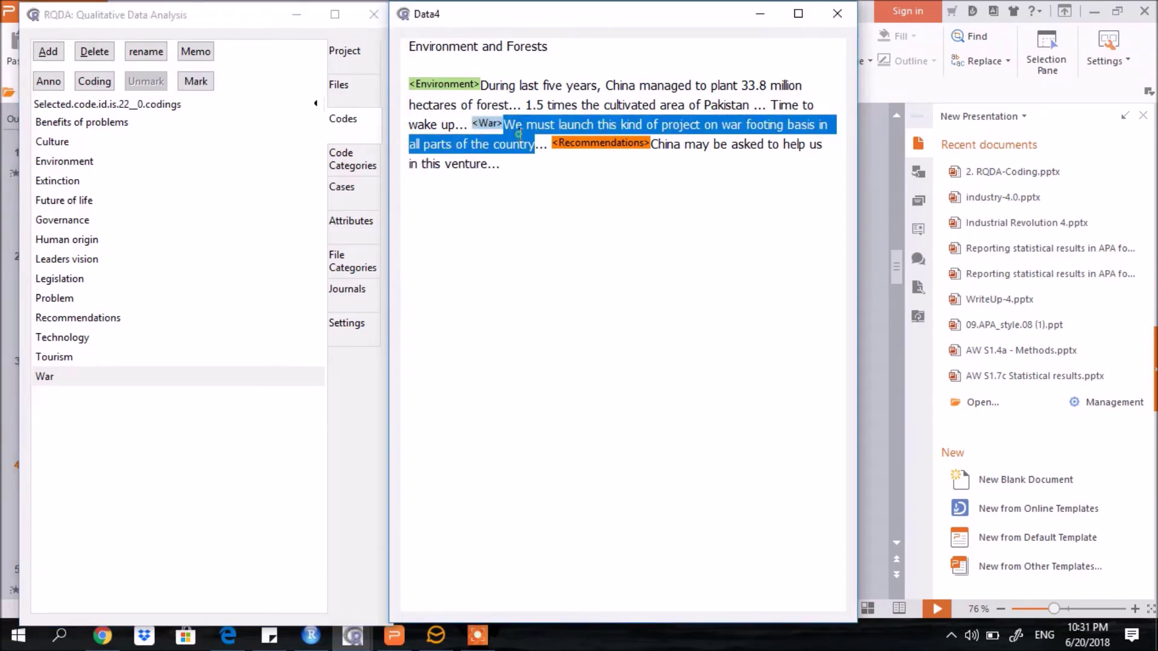
left_click(534, 146)
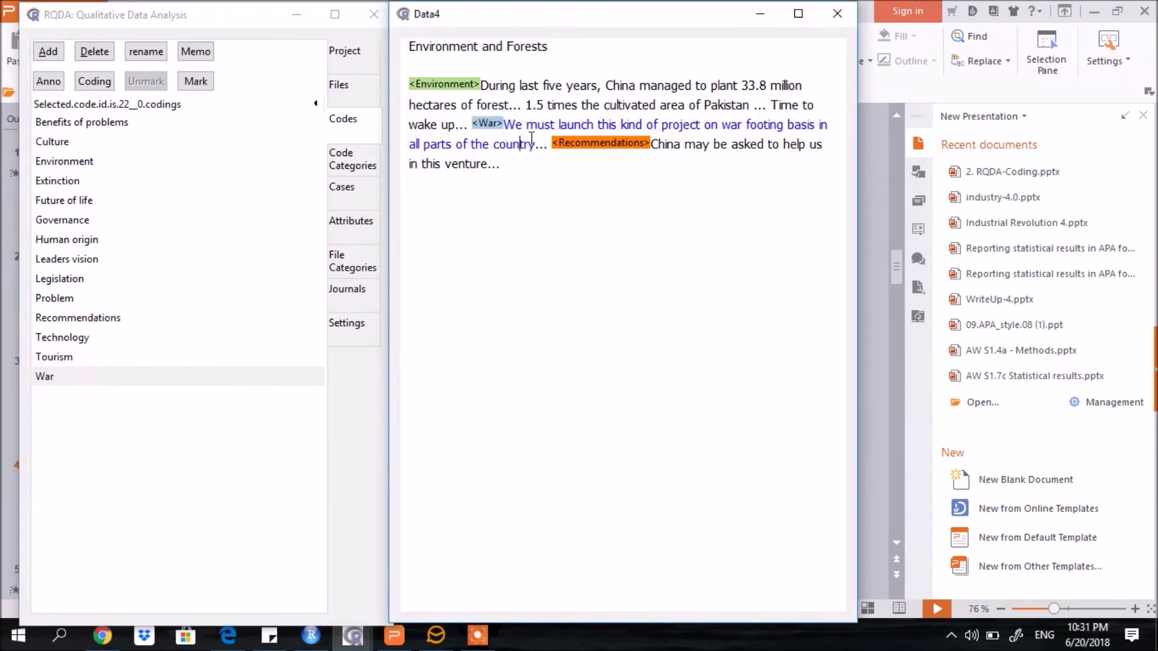
left_click(531, 138)
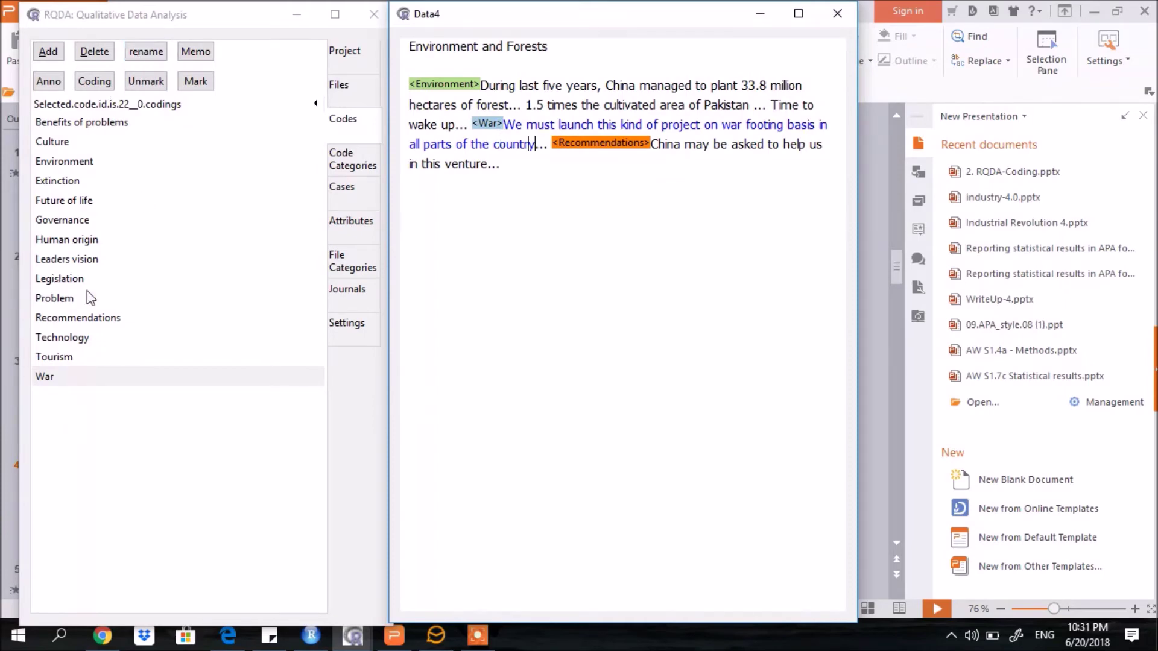
- Append 'project' to the War code's name so it reads War project
left_click(70, 380)
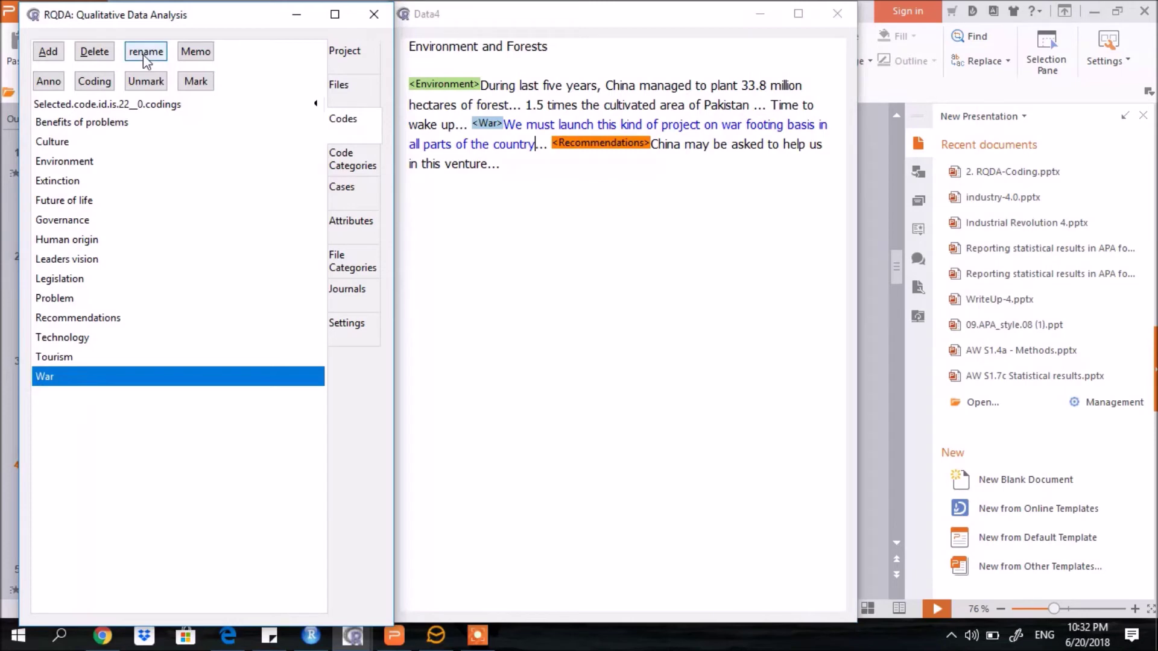
left_click(145, 53)
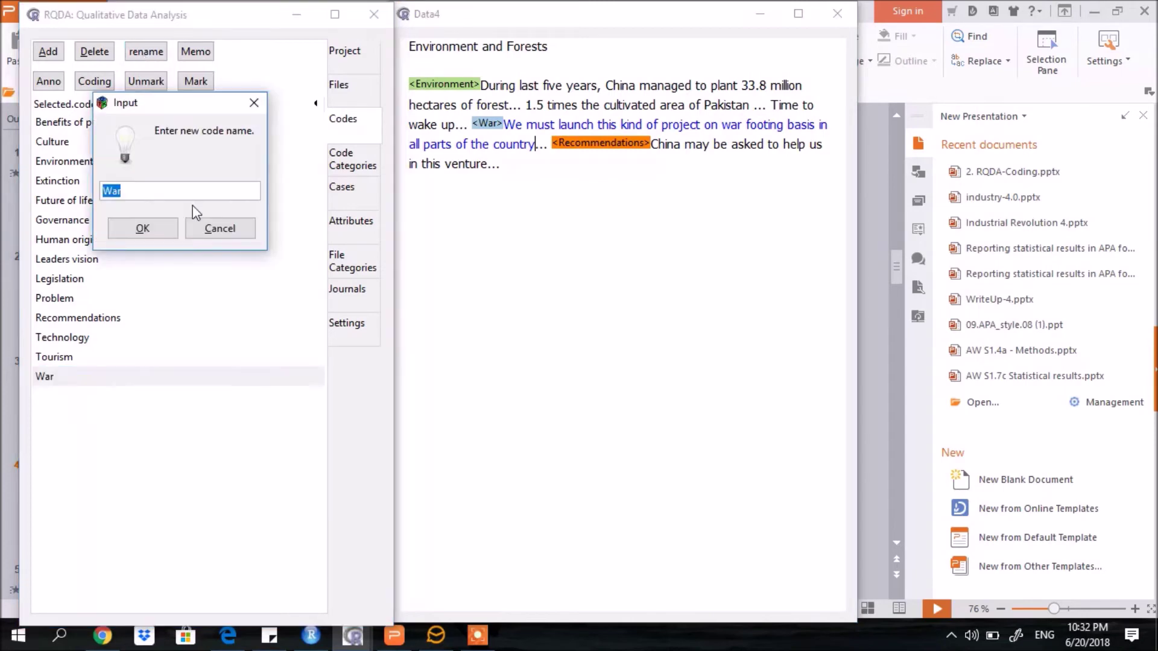
key("End")
key("Home")
key("End")
type("project")
left_click(135, 232)
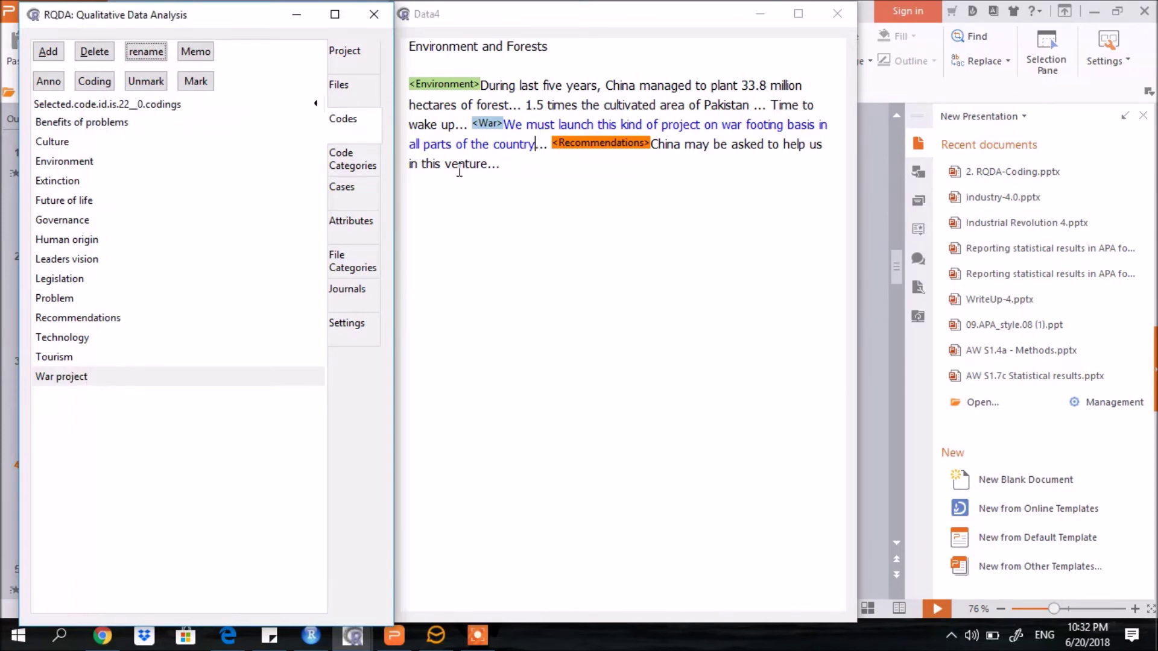
left_click(502, 126)
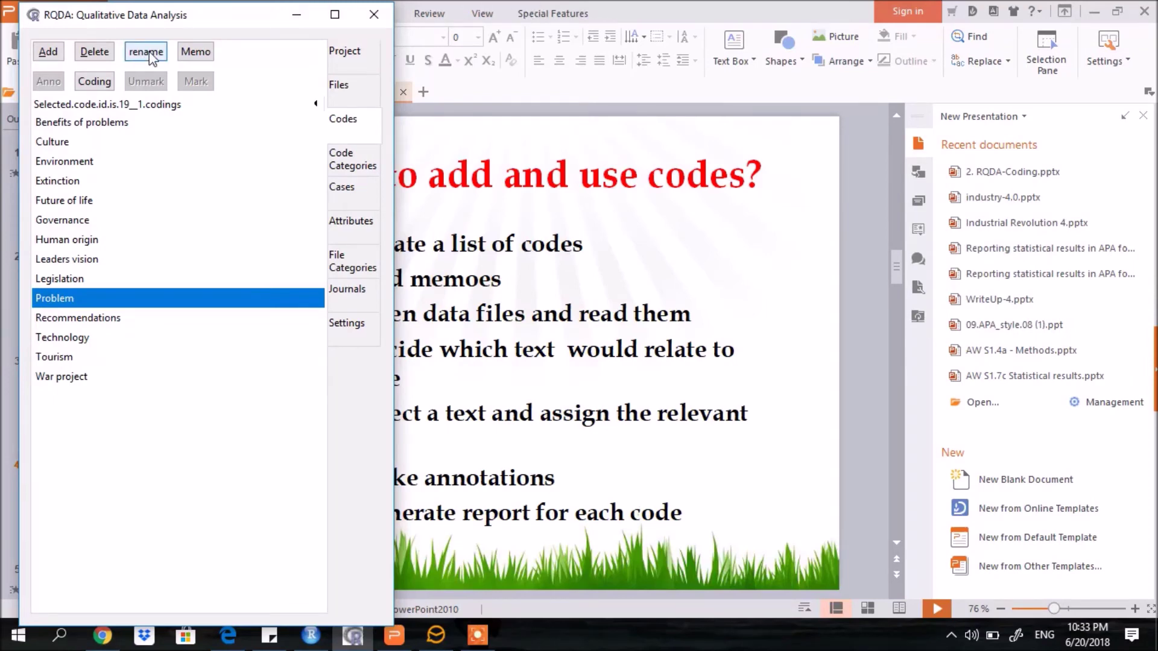
- Add 'definition' after the Problem code's name, making it Problem definition
left_click(146, 52)
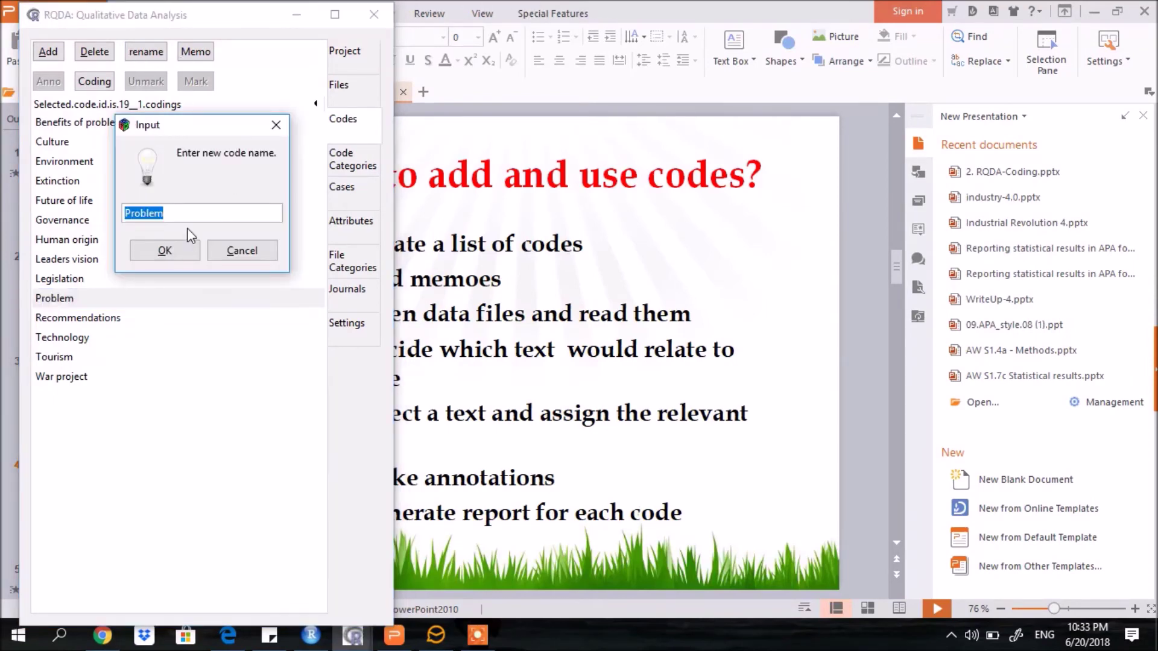
left_click(192, 213)
type("definition")
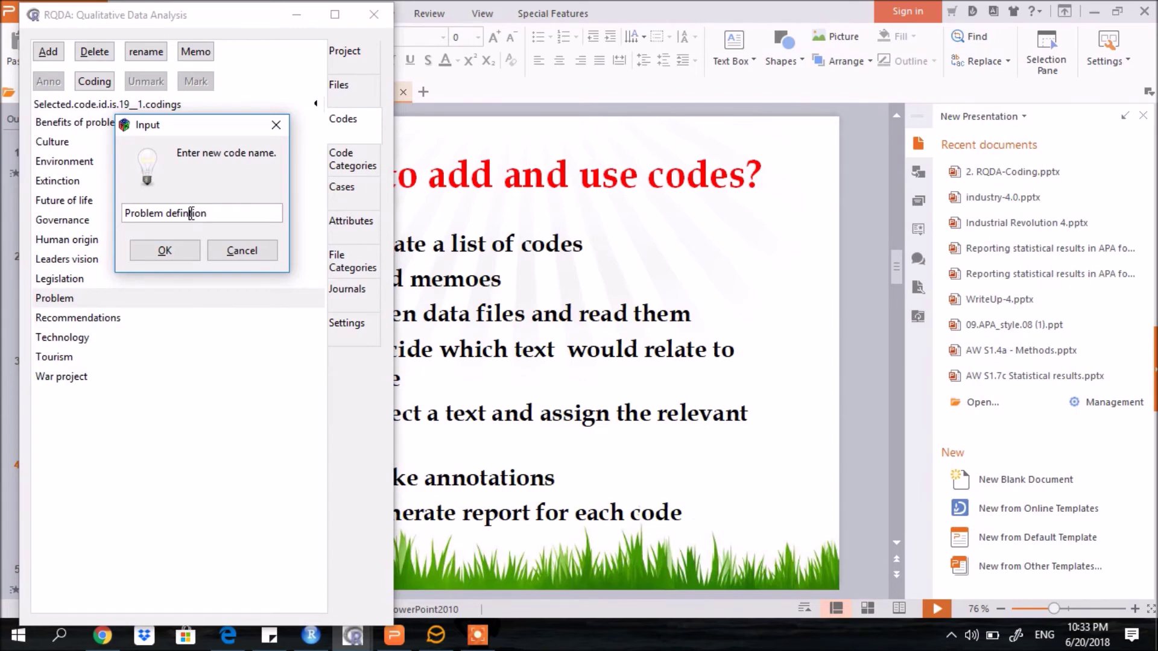
left_click(187, 256)
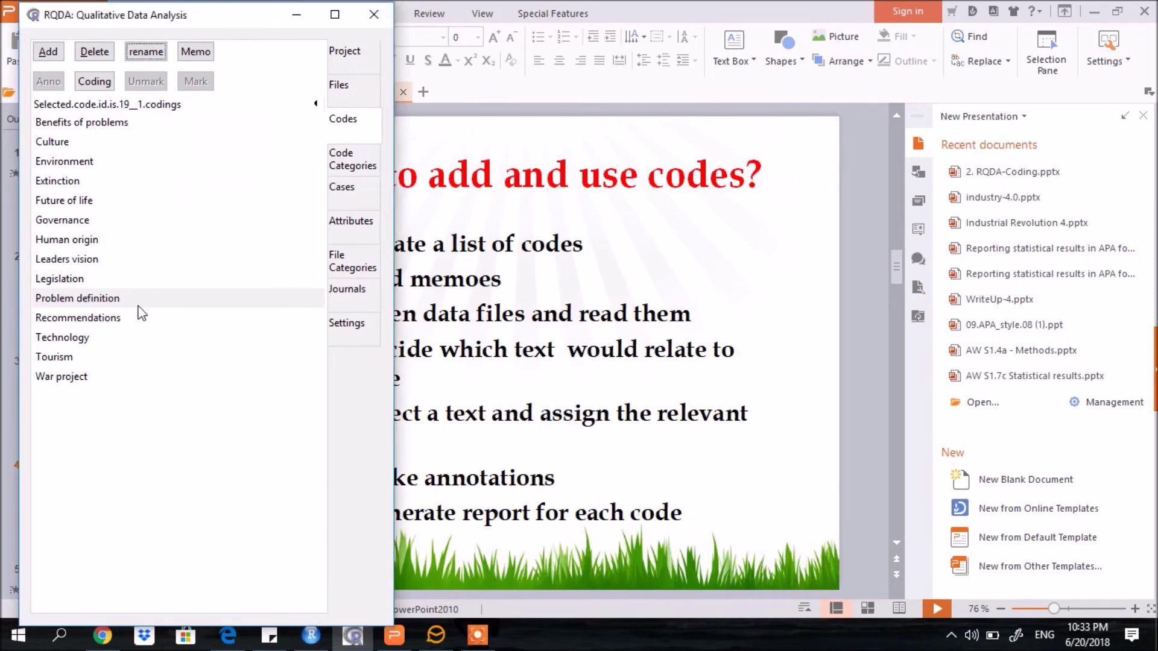
left_click(126, 301)
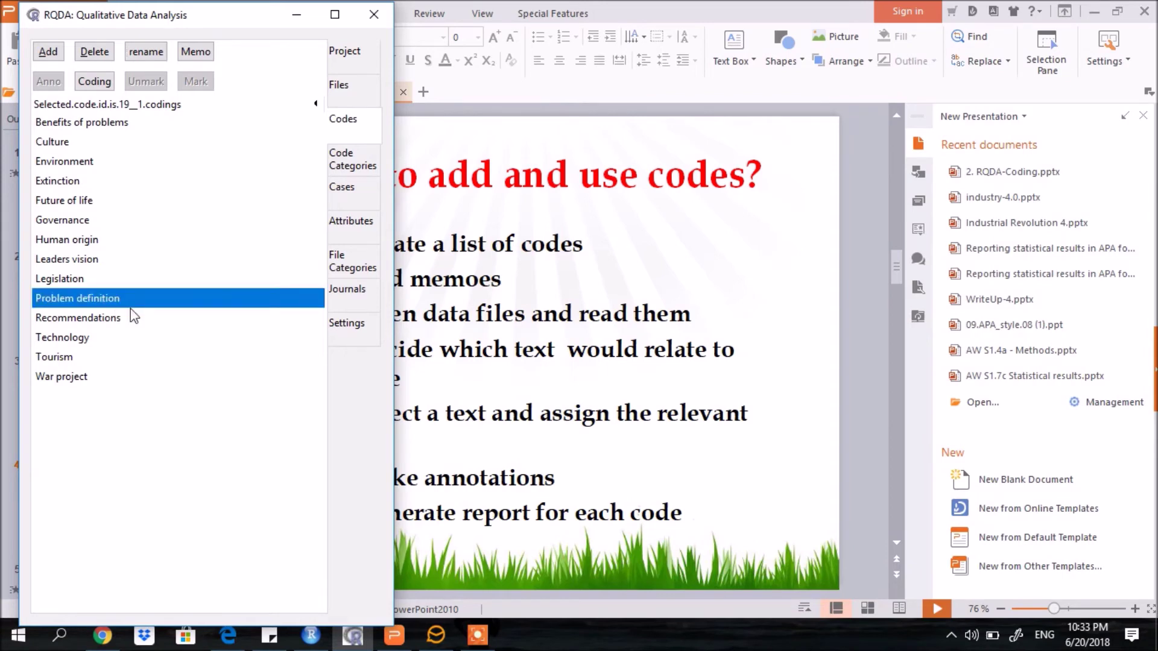
- Delete Problem definition, leaving codes from Benefits of problems to War project
left_click(95, 51)
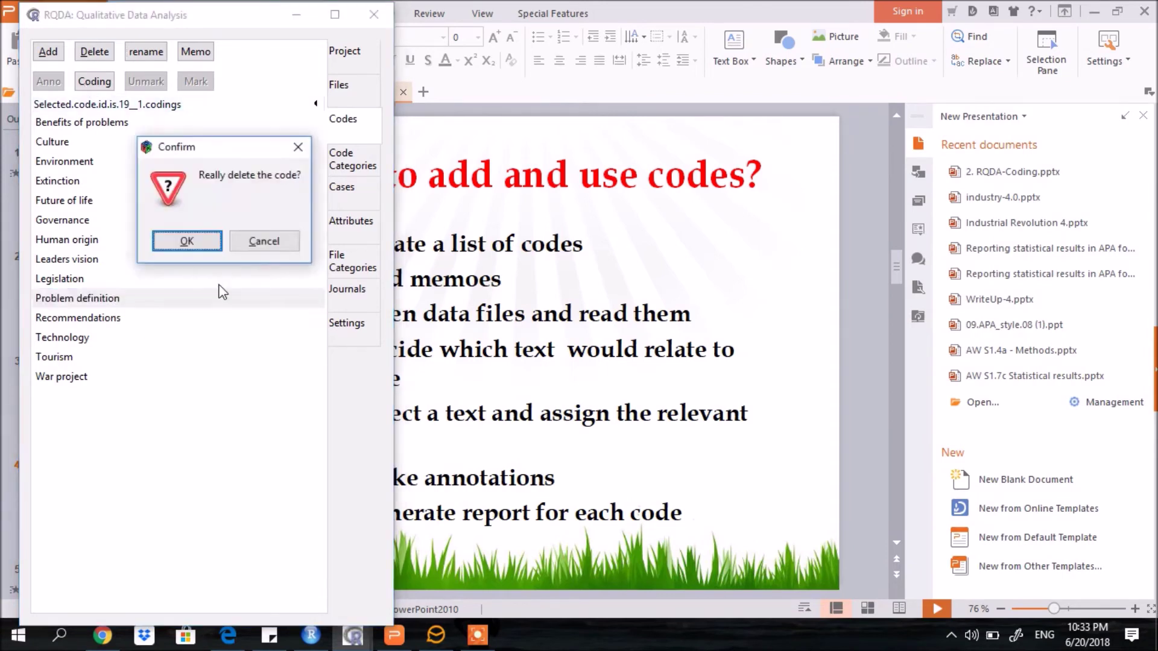
left_click(215, 244)
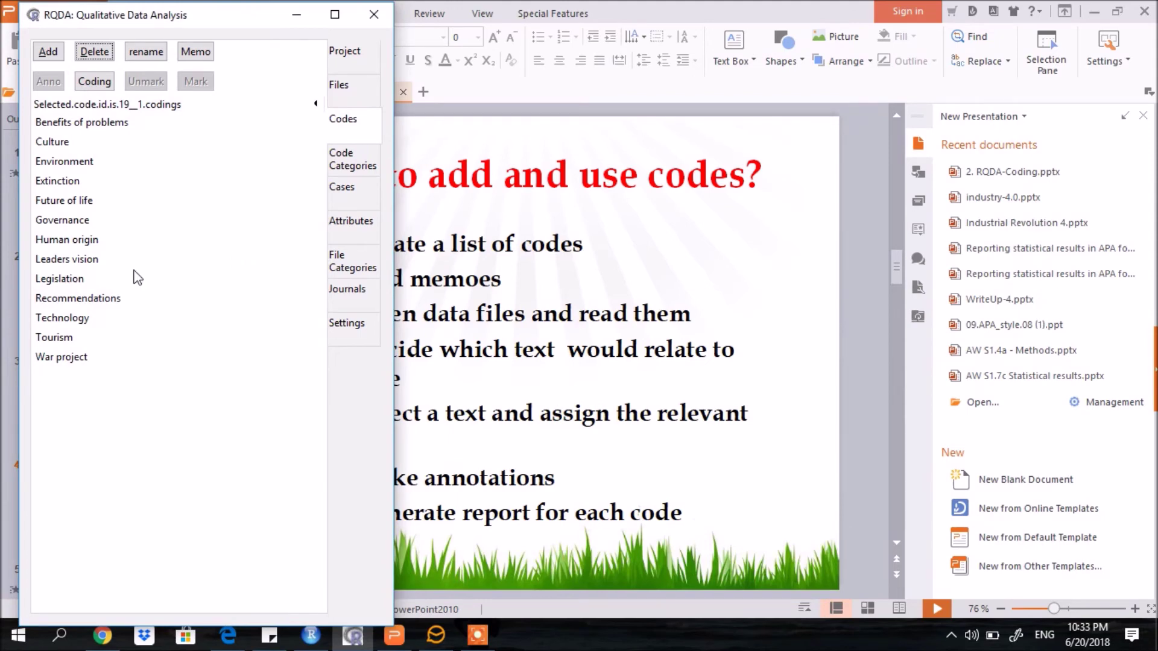
left_click(79, 281)
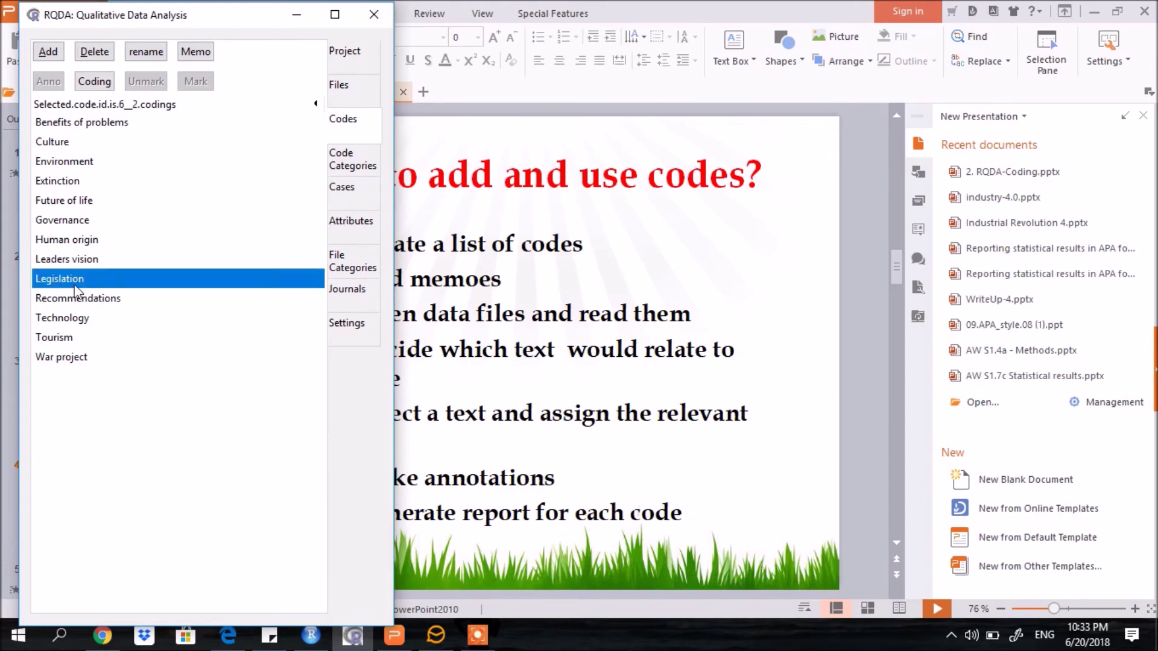
- Write and save the Legislation memo reading 'Legislation refers to,,,,'
left_click(196, 51)
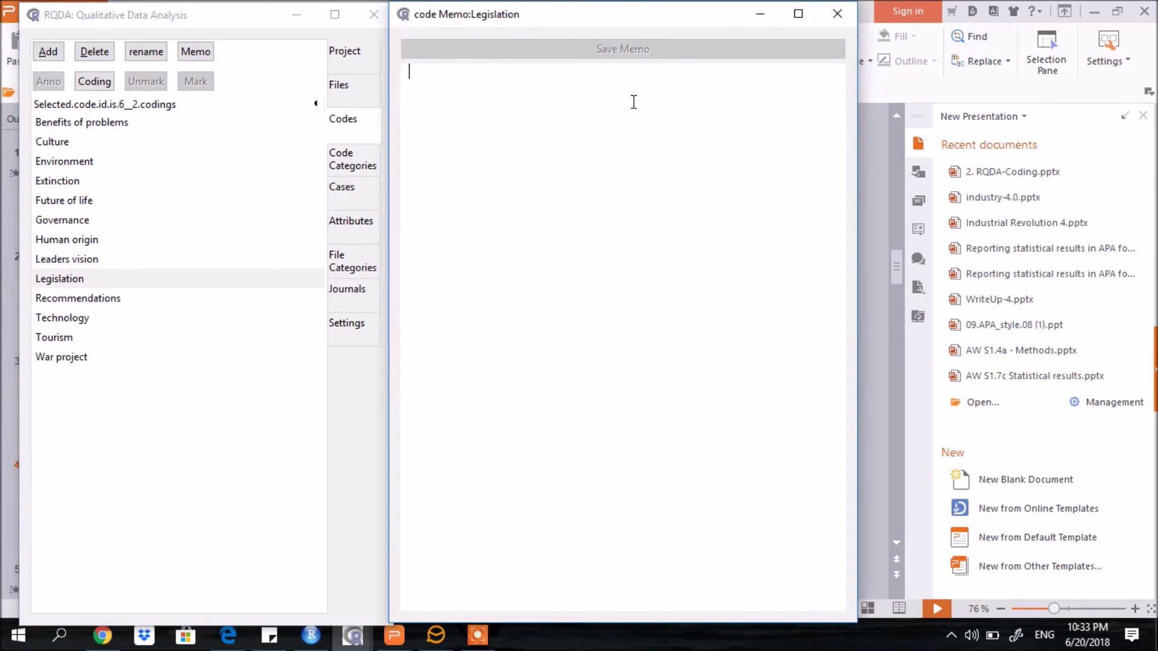
type("Legislat")
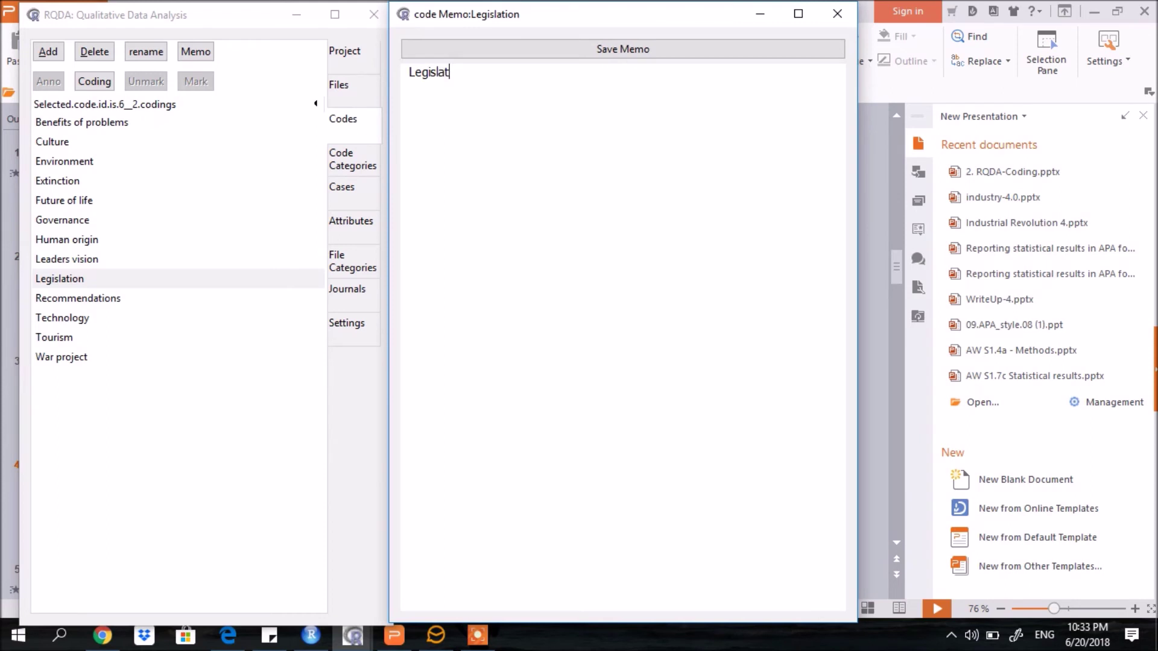
type("ion refers to,,,,")
left_click(66, 284)
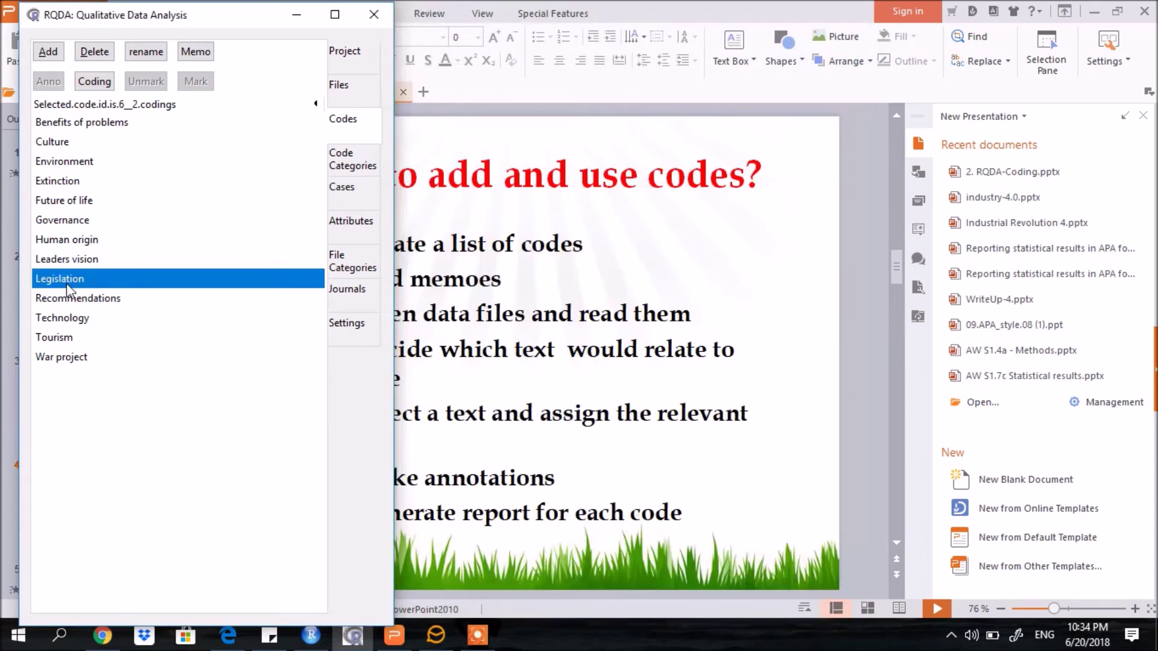
- Reopen the Legislation memo to check its text, then close it
left_click(204, 54)
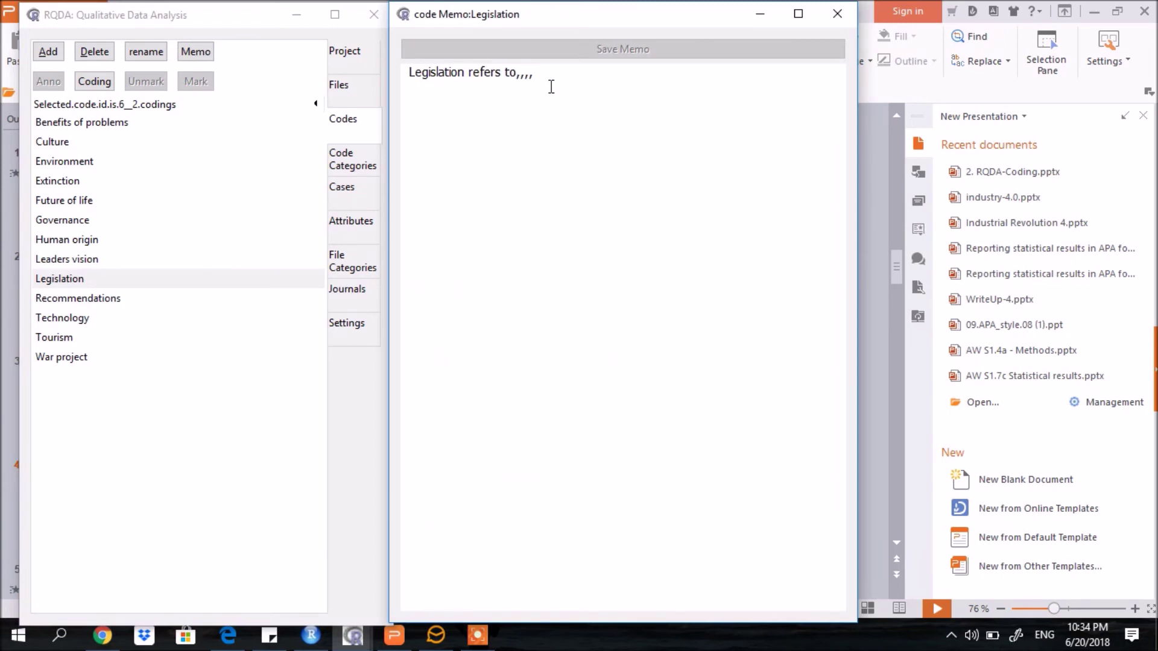
left_click_drag(588, 18, 537, 74)
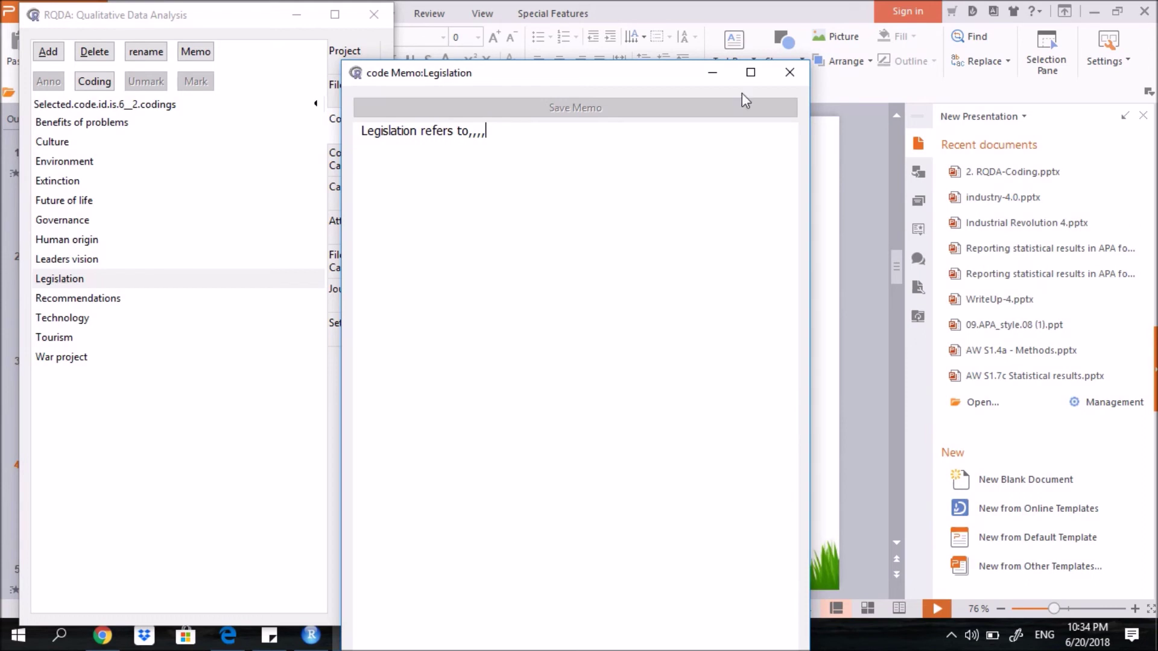
left_click(790, 72)
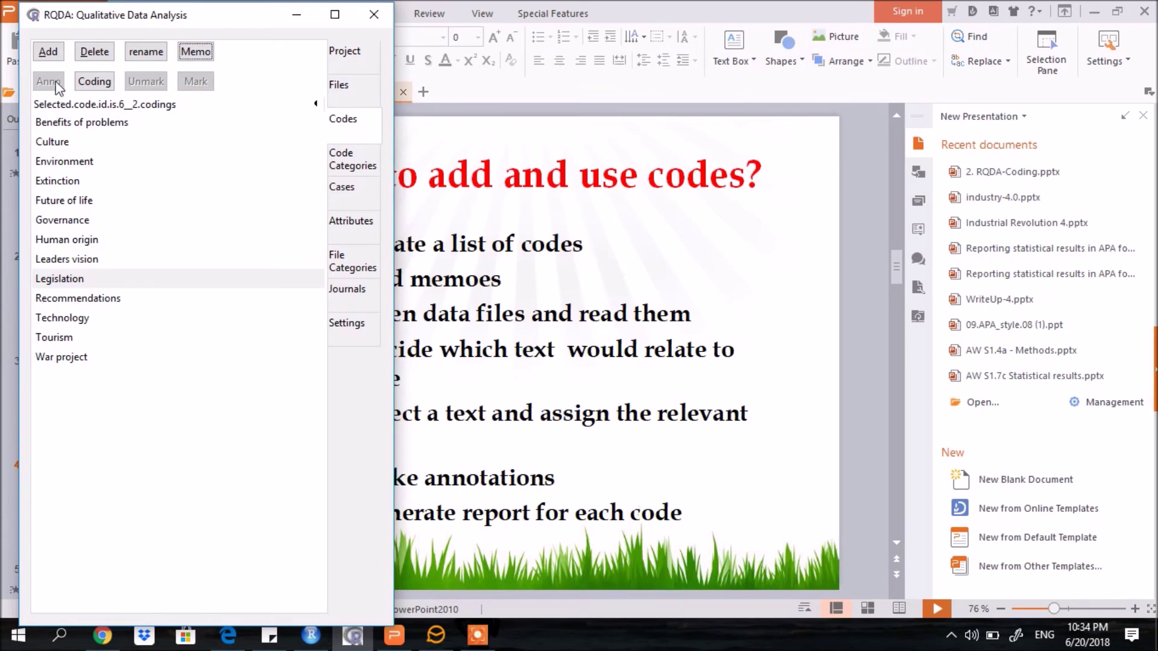
- Open Data4 and select the phrase 'wake up' in its text
left_click(339, 85)
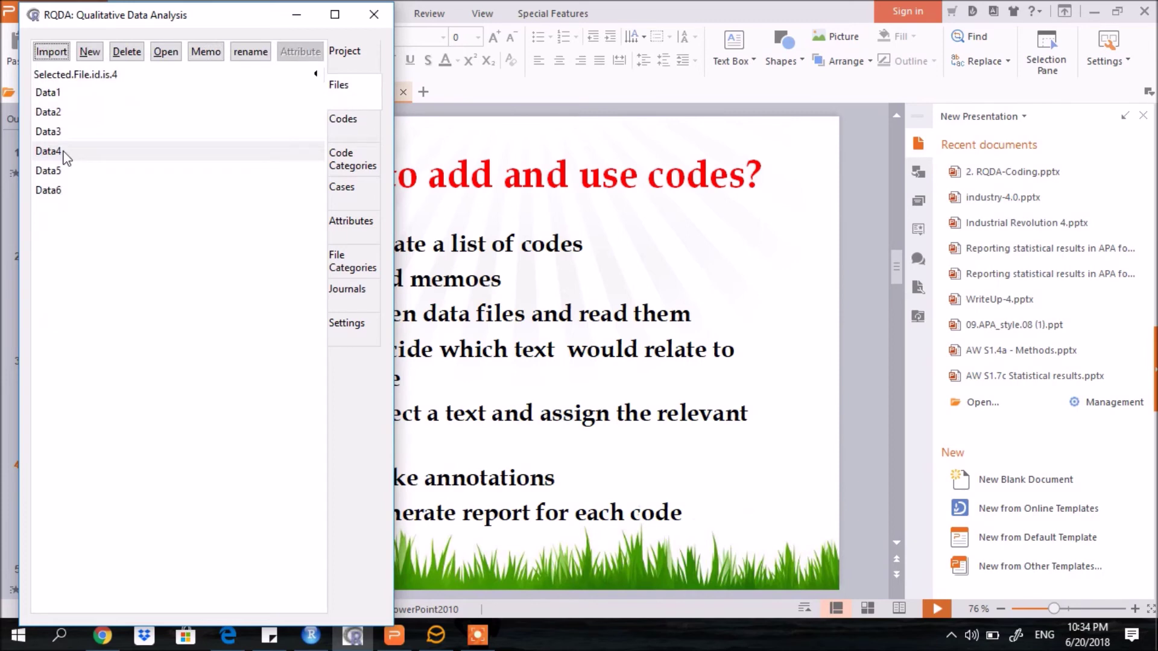
double_click(64, 152)
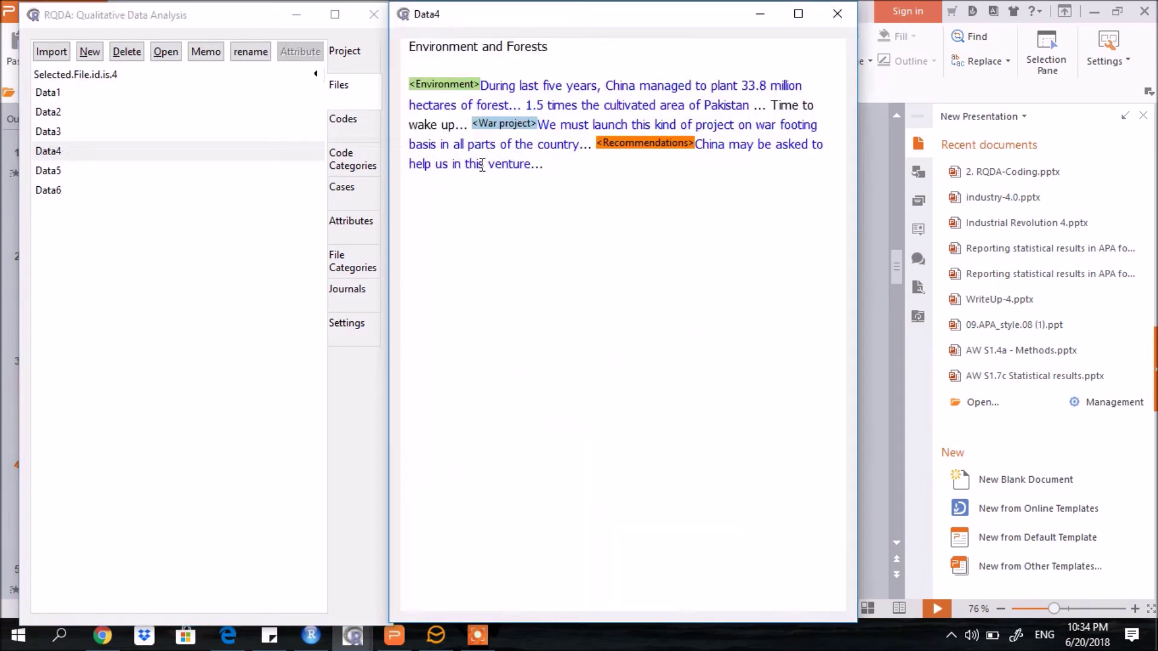
double_click(426, 124)
left_click(443, 143)
left_click_drag(455, 124, 411, 128)
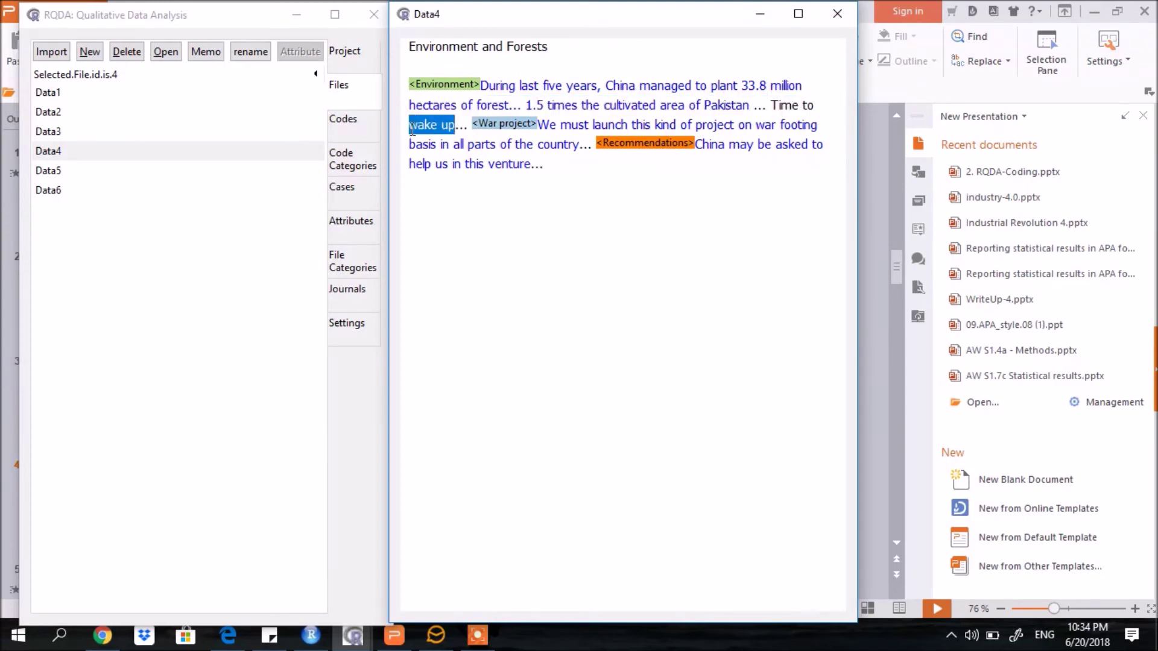
- Add and save the annotation 'Wake up means....' at that phrase
left_click(345, 119)
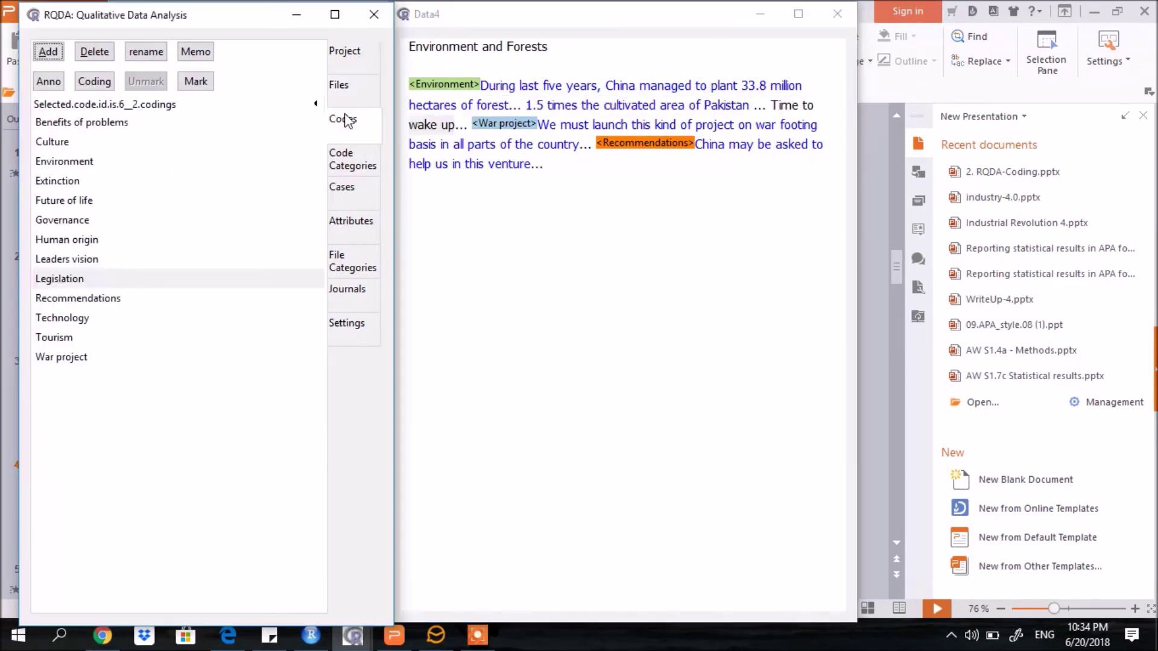
left_click(48, 82)
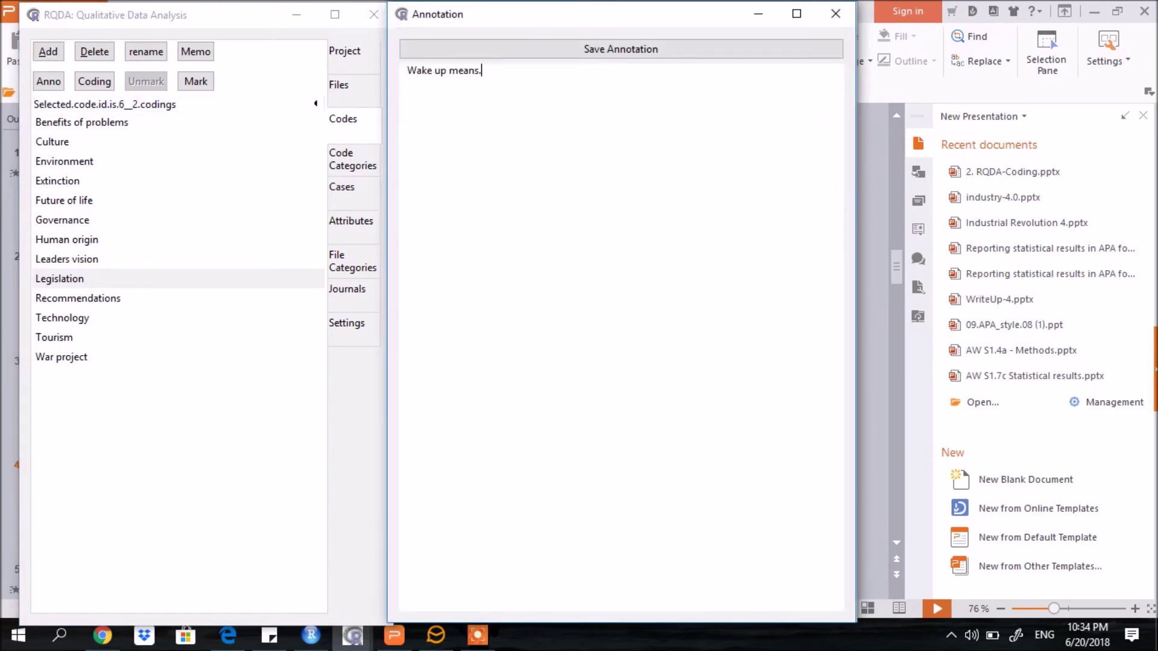
type("...")
left_click(555, 56)
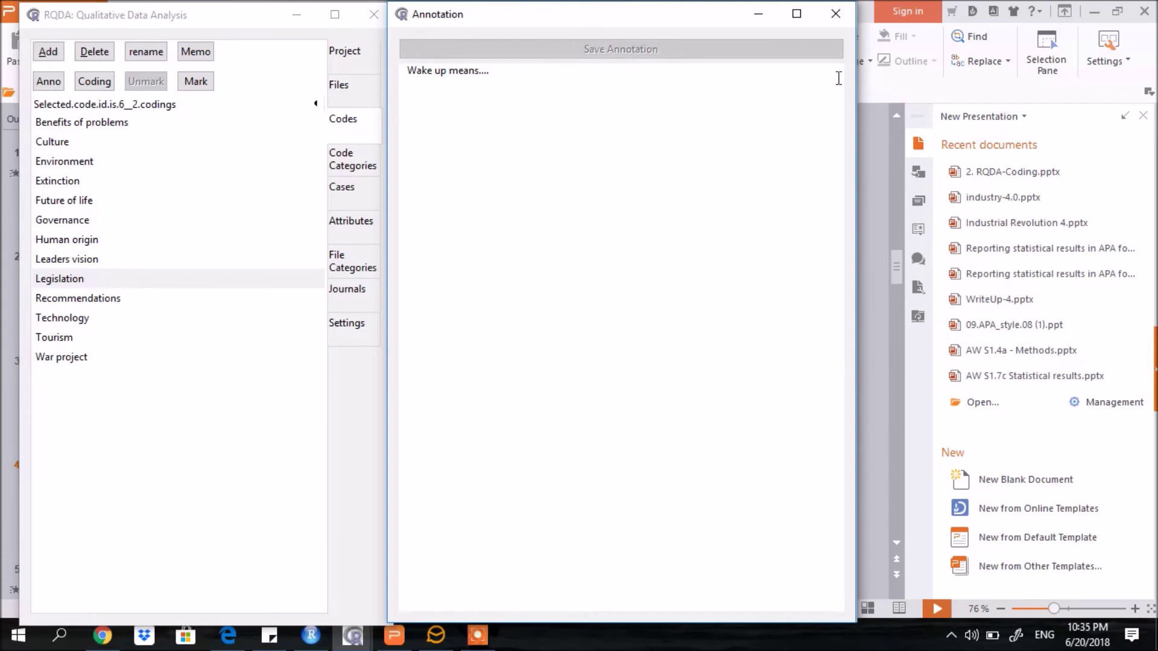
left_click(836, 14)
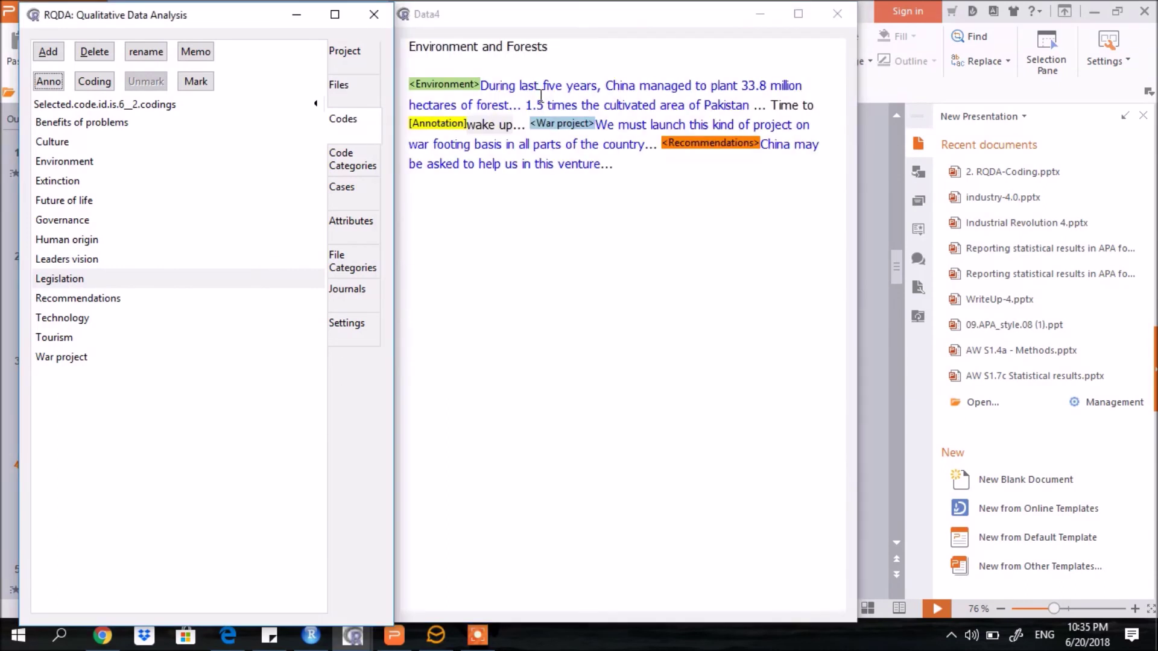
left_click(510, 123)
left_click_drag(510, 123, 475, 120)
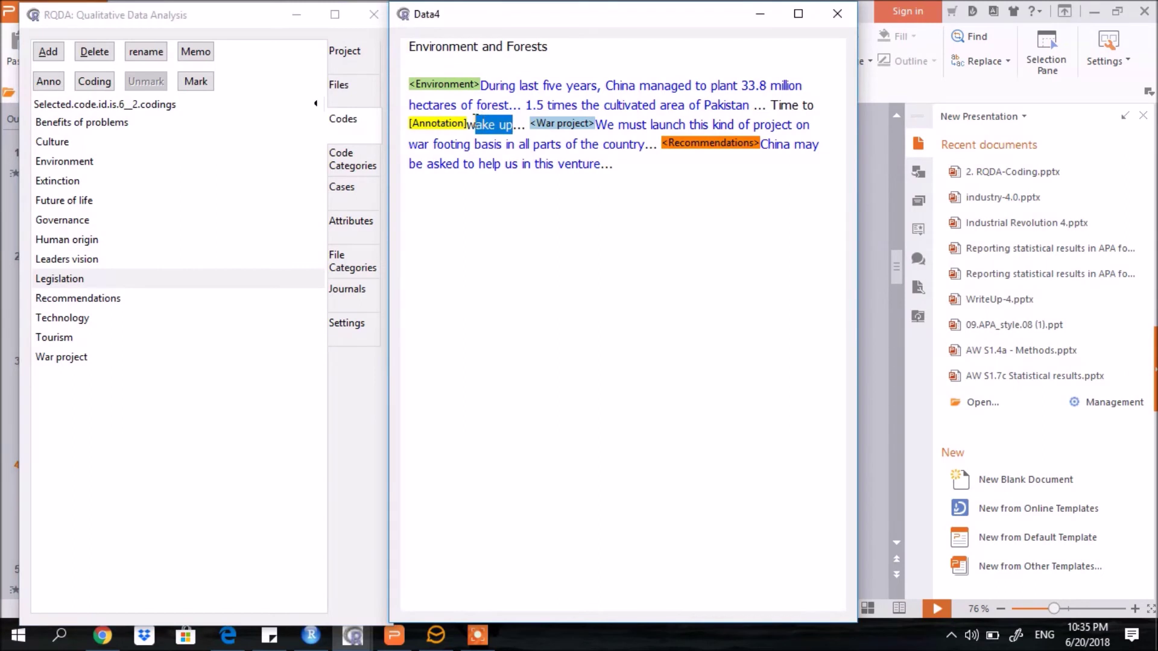
left_click(439, 123)
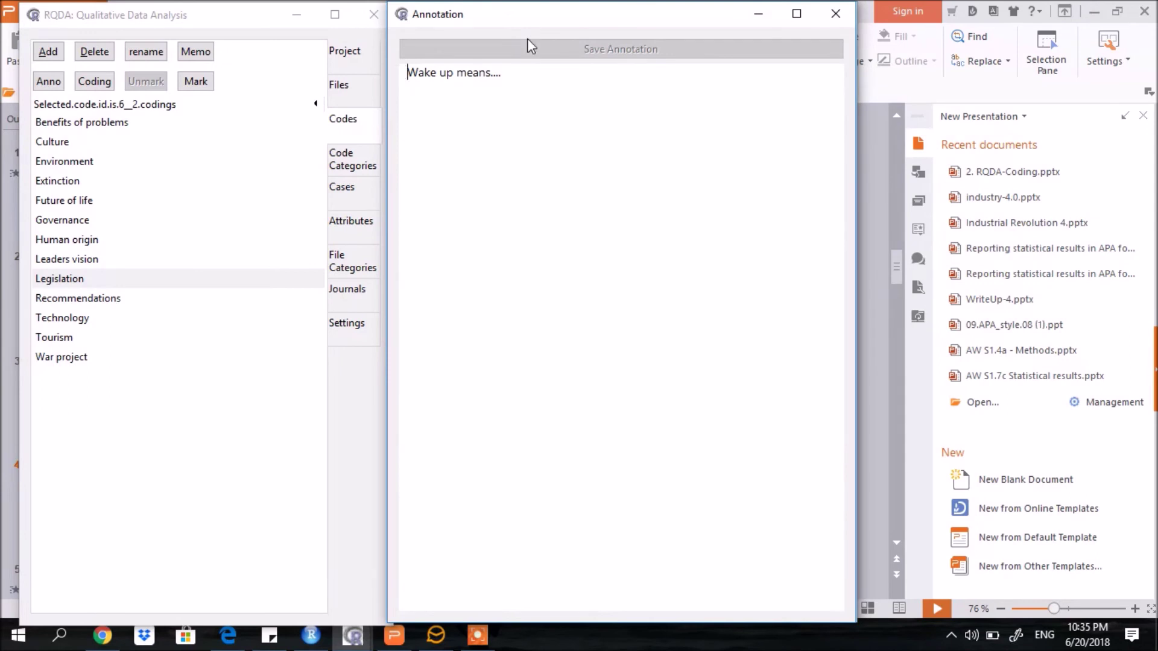
left_click(835, 13)
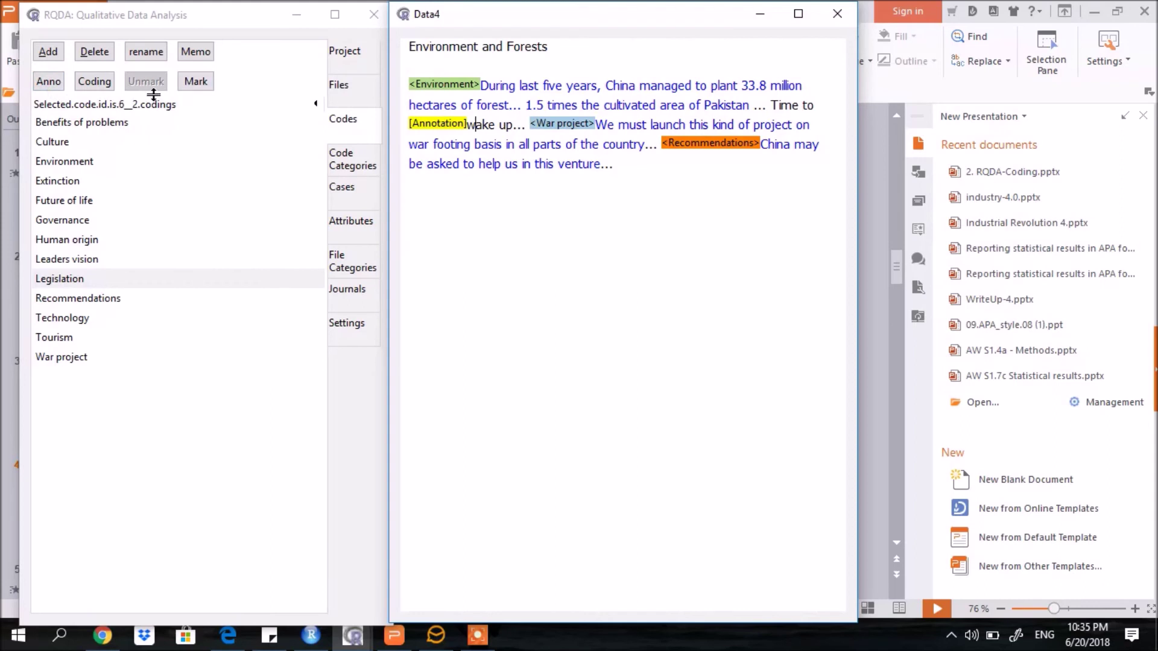
- Retrieve all codings for the Legislation code and shift the retrieved codings window slightly right
left_click(104, 92)
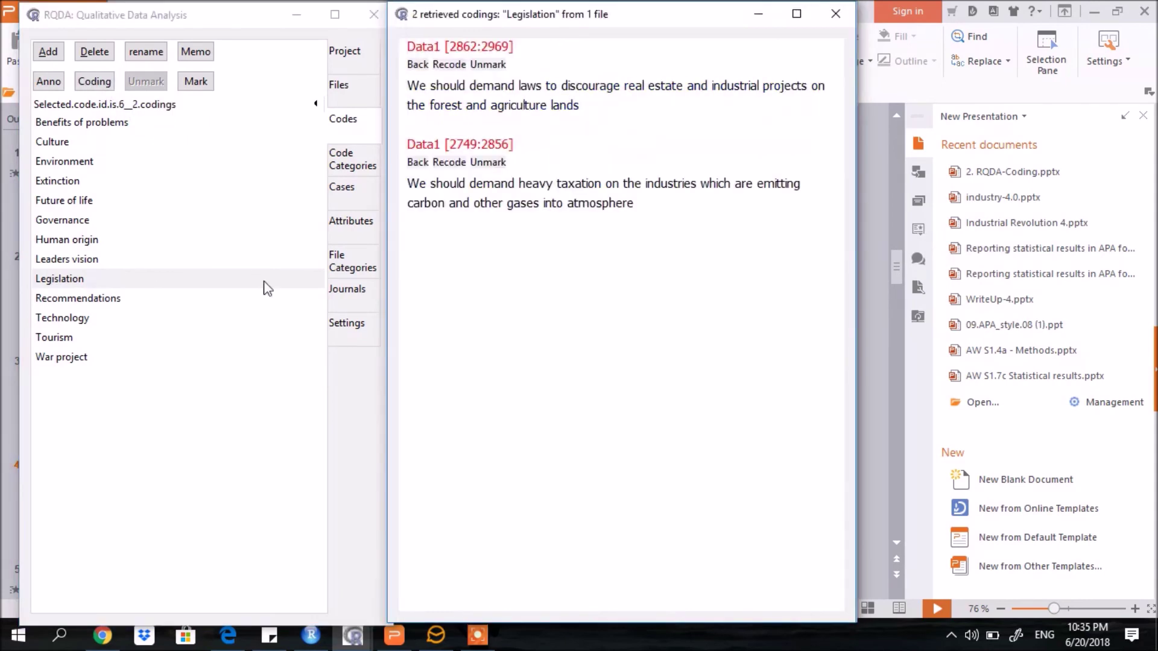
left_click(95, 281)
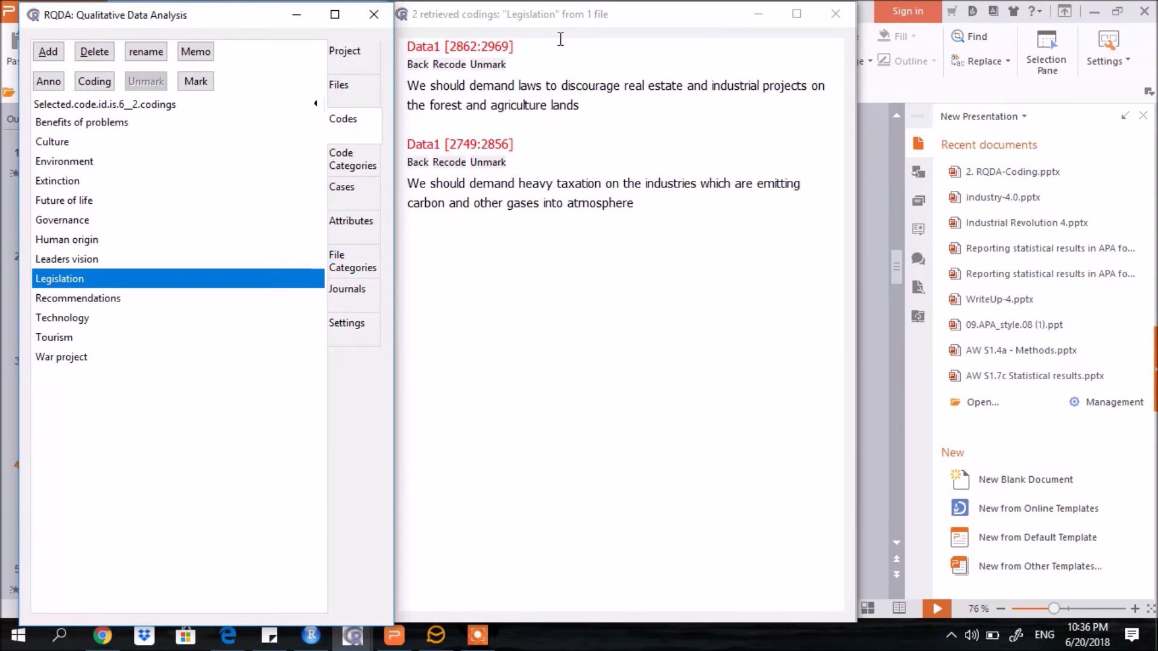
left_click_drag(589, 19, 607, 27)
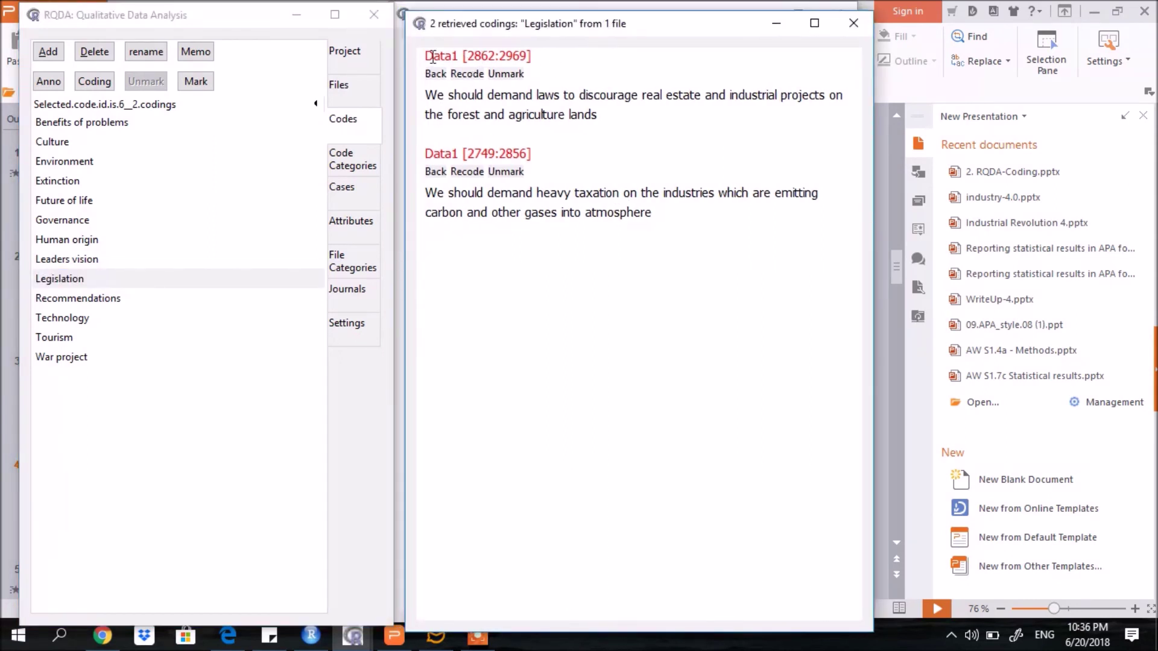
- Inspect the first coding's header, highlighting its source file Data1 and its character range
left_click_drag(425, 56, 538, 56)
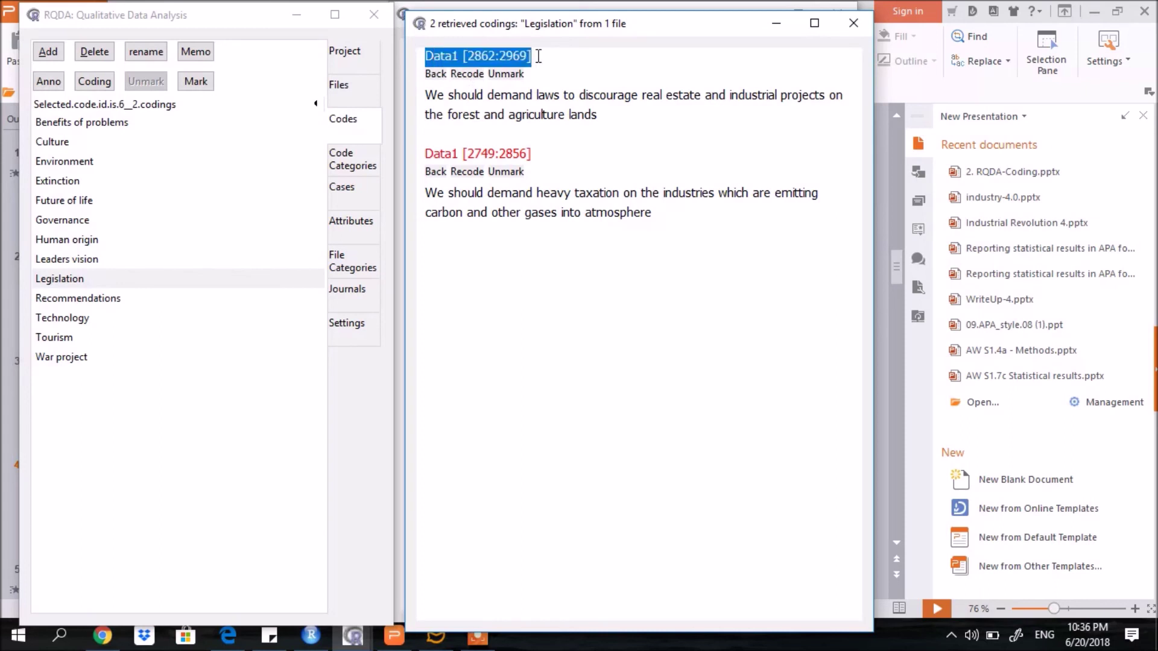
left_click(459, 52)
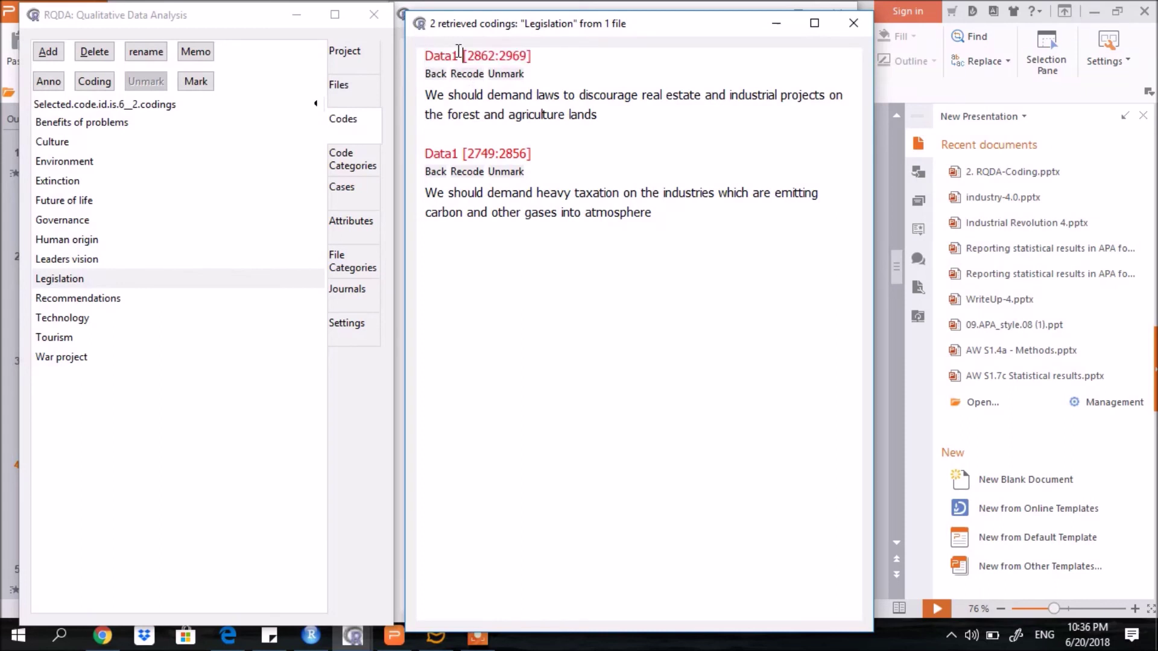
left_click_drag(459, 53, 429, 56)
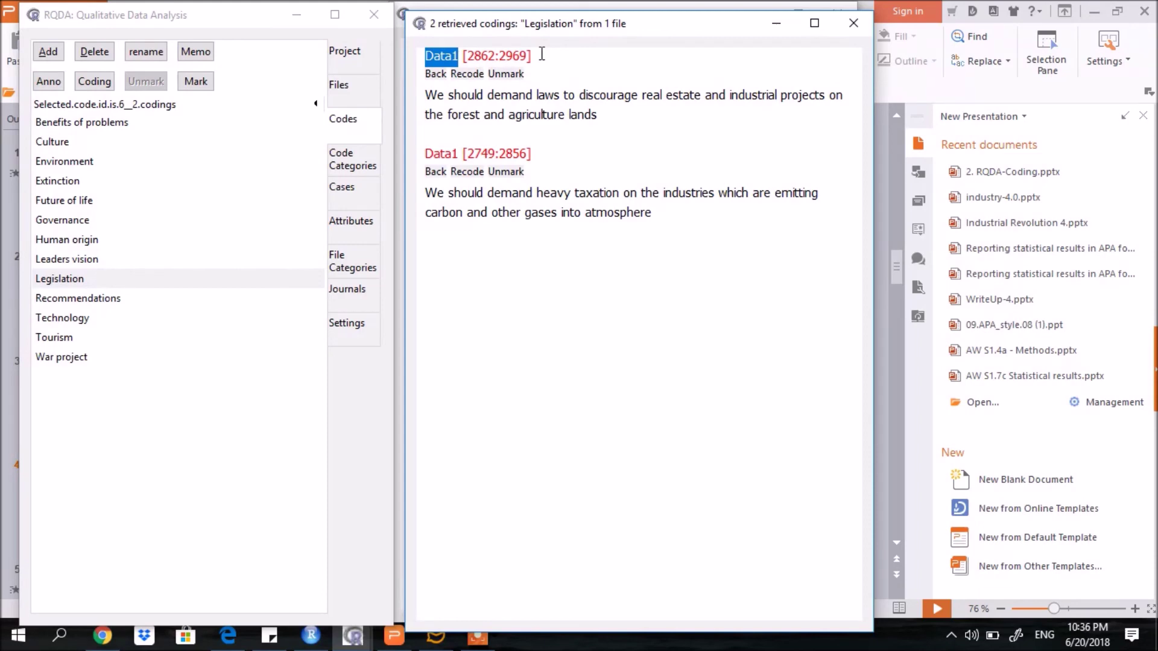
left_click_drag(533, 56, 465, 44)
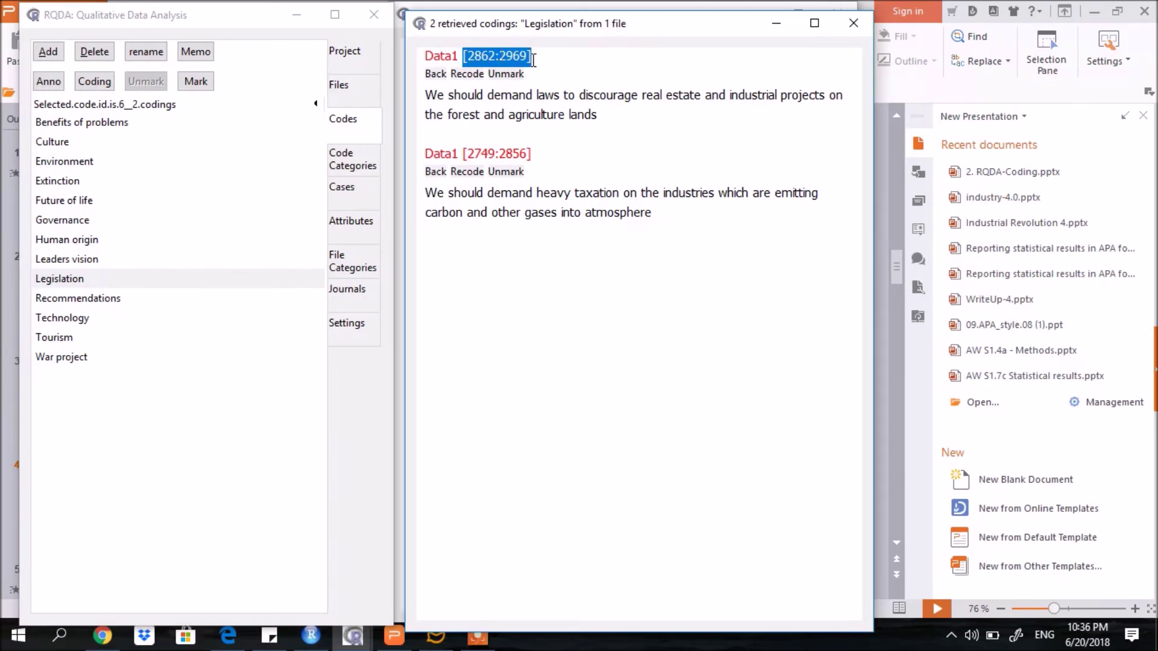
- Highlight the first Legislation passage's text, then jump to its location in Data1
left_click_drag(425, 95, 604, 116)
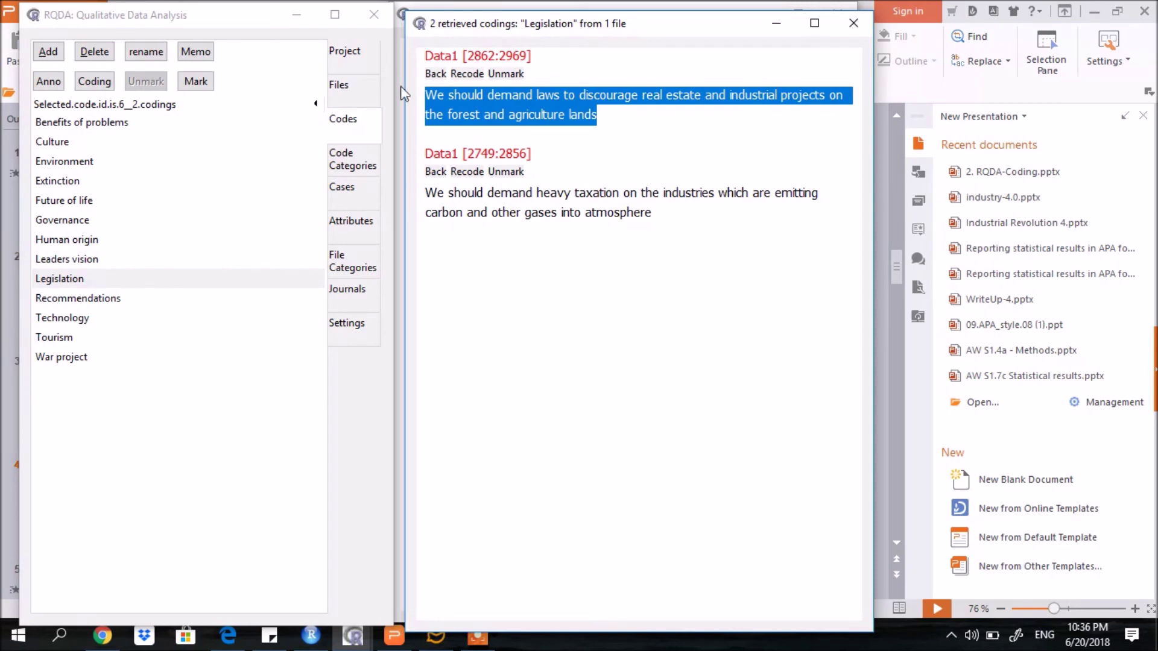
key("Right")
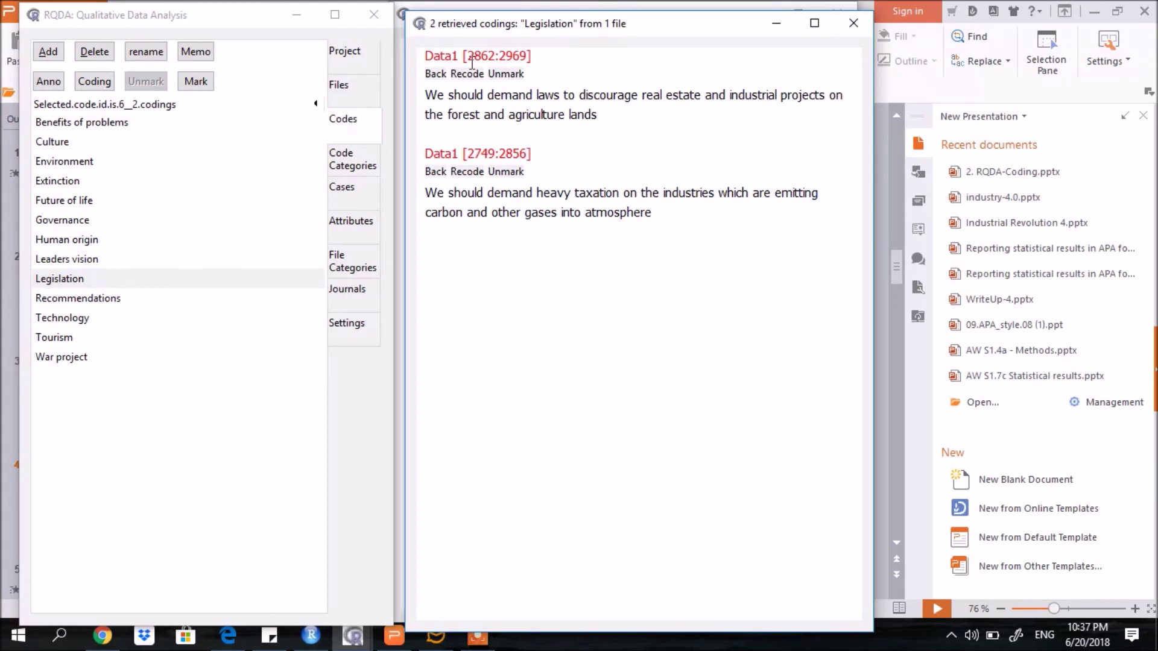
left_click_drag(425, 97, 606, 114)
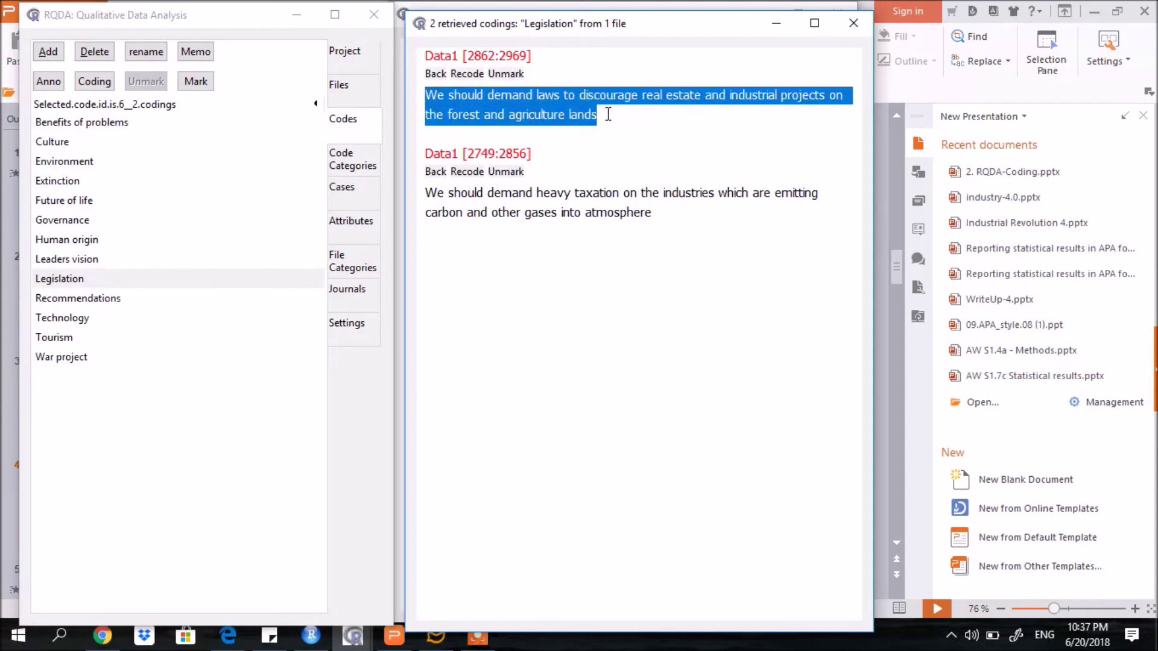
left_click(439, 73)
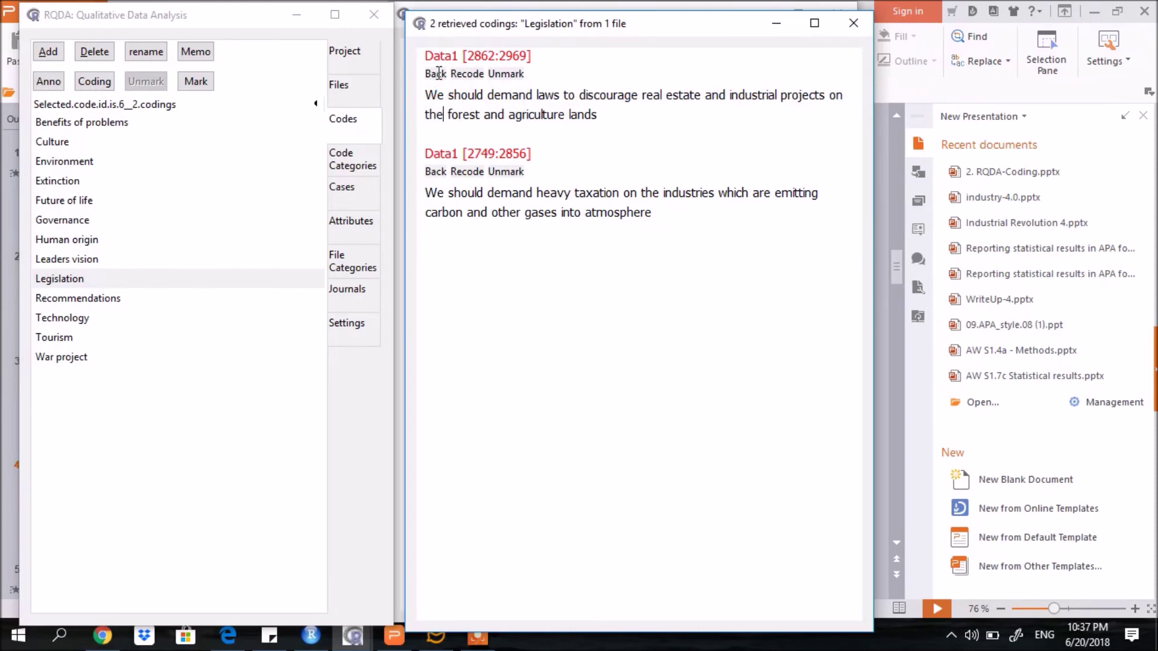
left_click(438, 73)
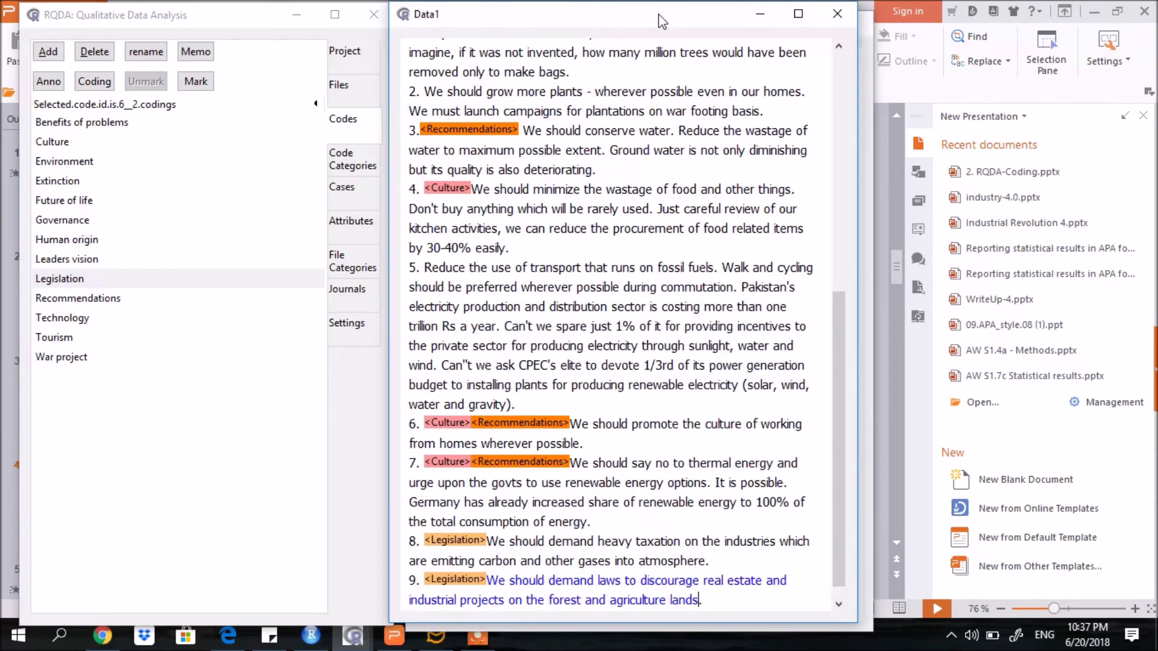